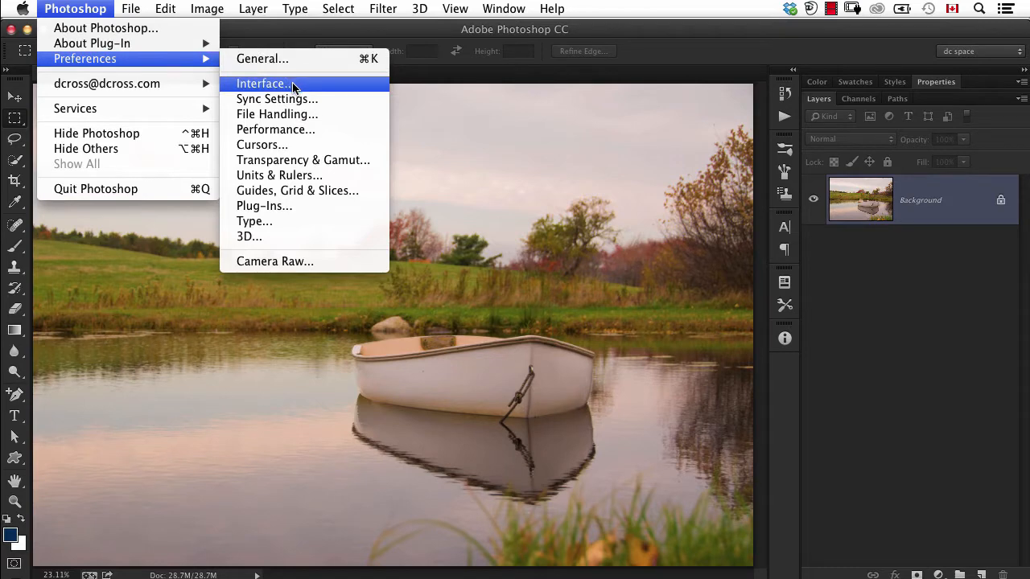
Step: Compare the interface color themes in the preferences, and apply the third, light gray one
click(293, 84)
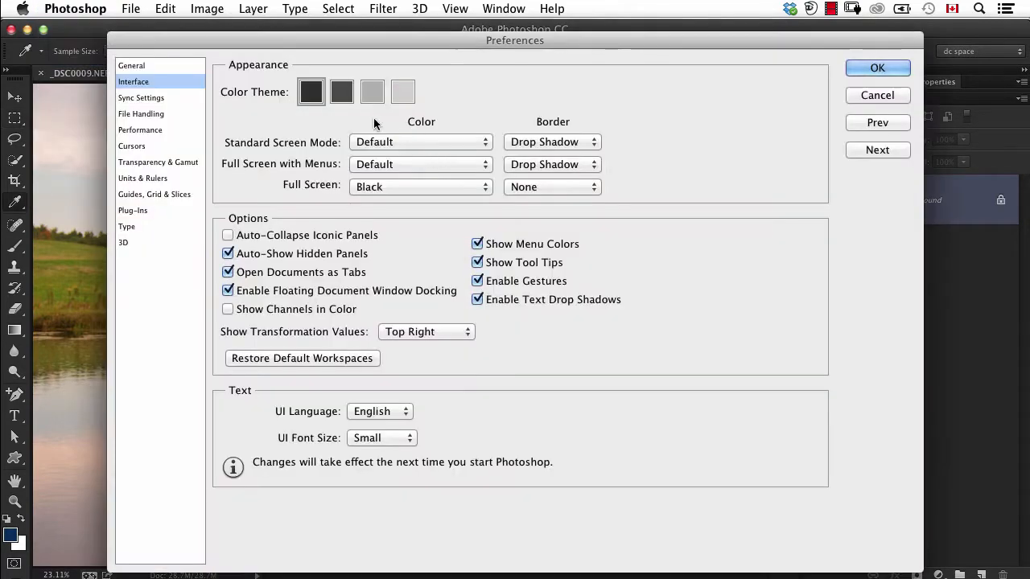
click(340, 92)
click(372, 94)
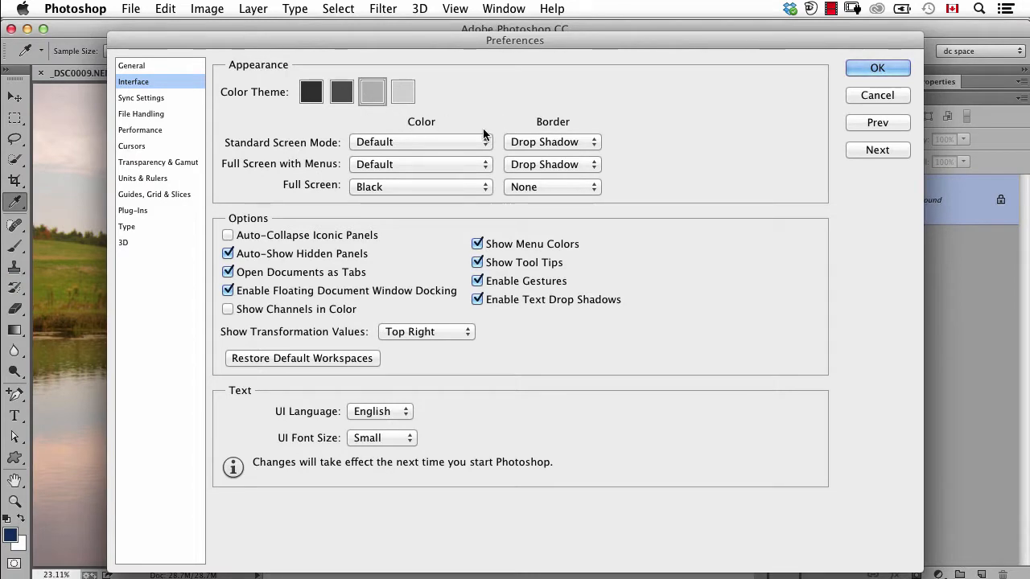
click(312, 94)
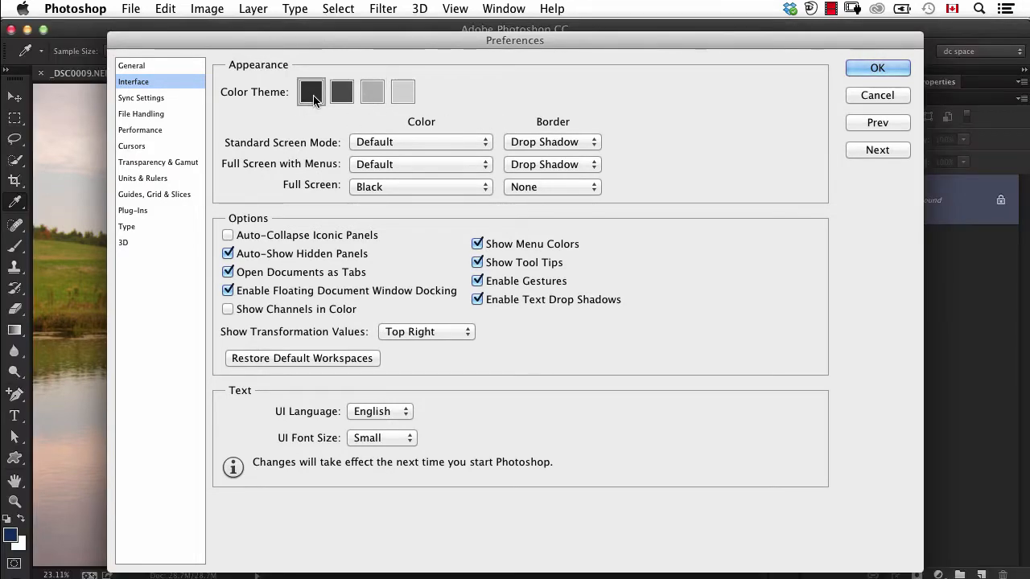
click(372, 93)
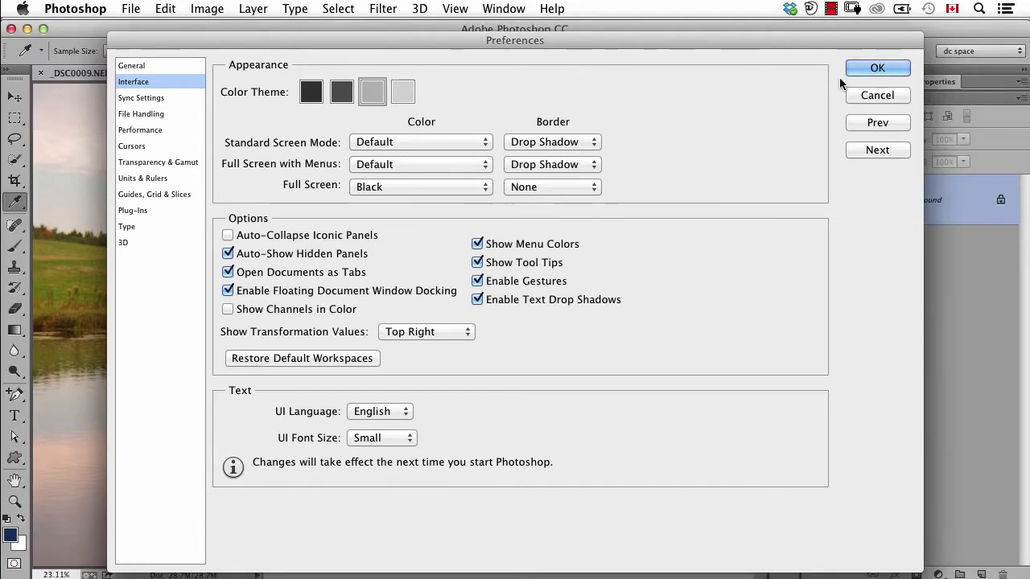
click(858, 66)
key(m)
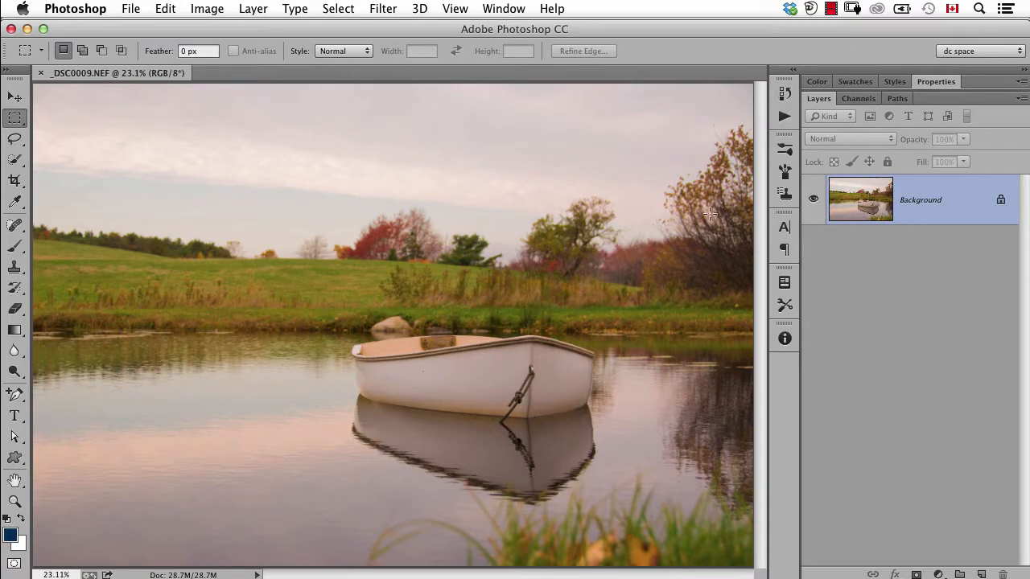
Step: Switch to the Essentials workspace and collapse the Styles panel group to its tabs
click(952, 50)
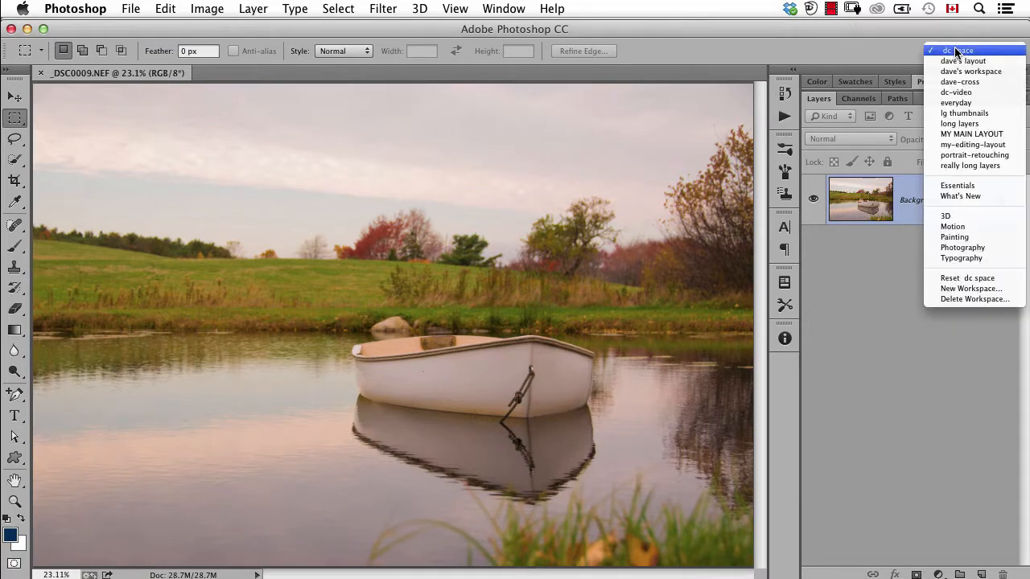
click(955, 185)
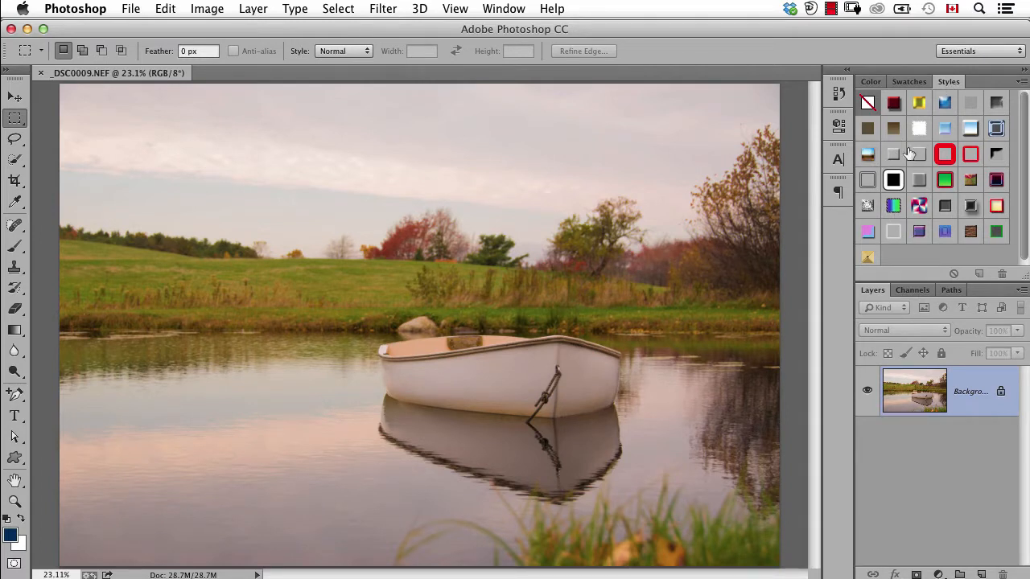
double_click(947, 81)
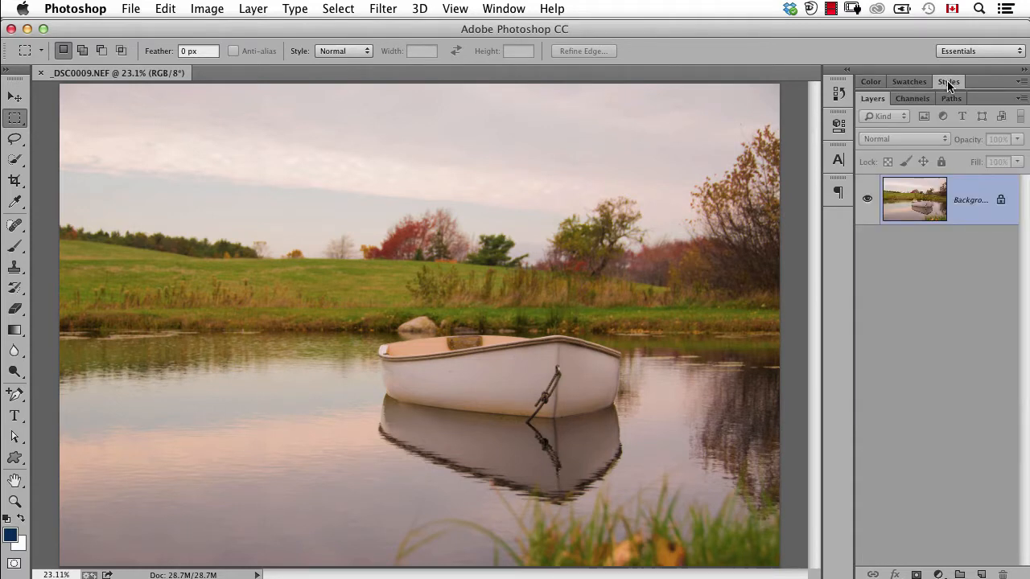
click(946, 82)
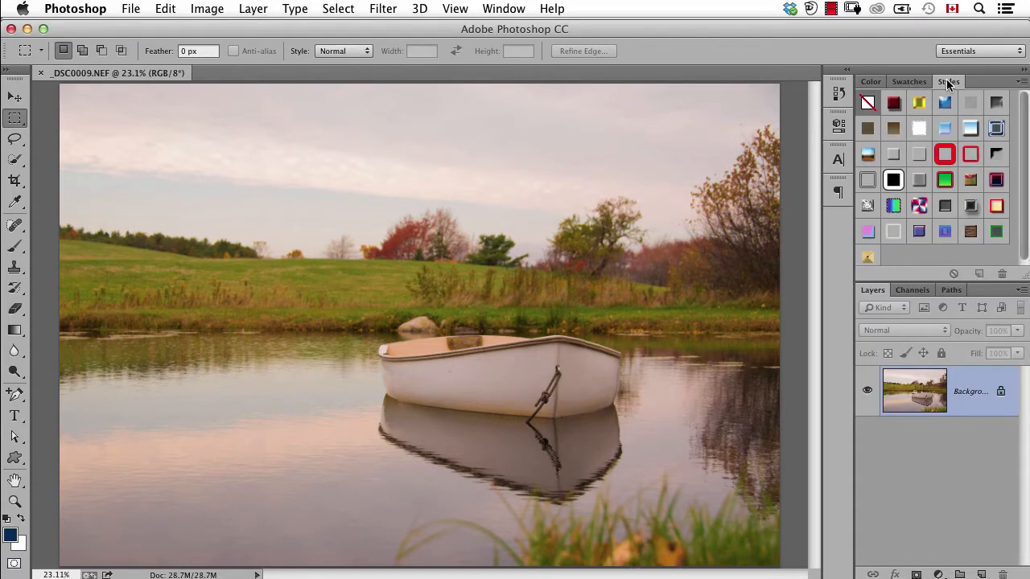
double_click(947, 81)
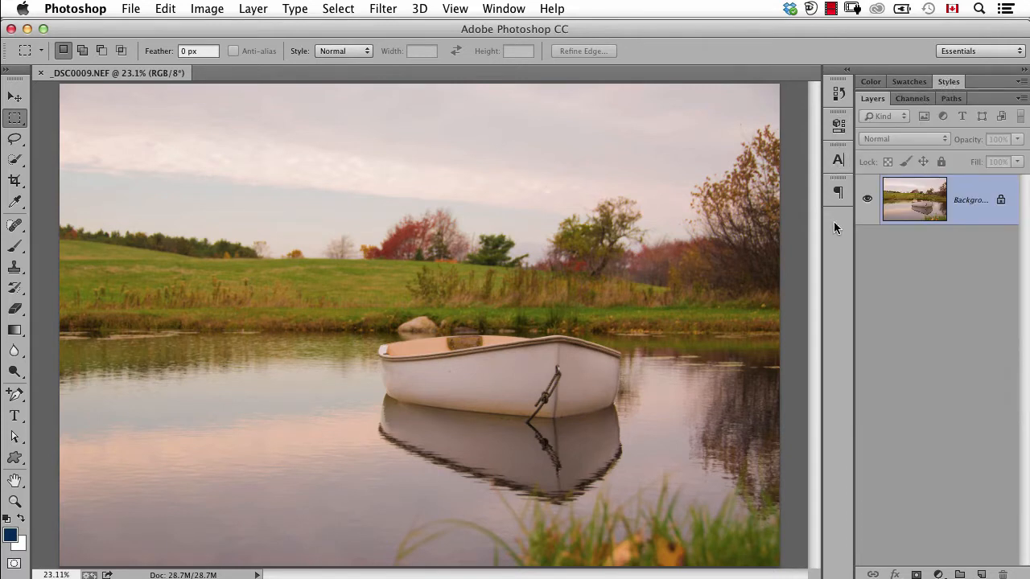
Step: Expand the Character panel from its icon to view its settings, and collapse it again
click(838, 160)
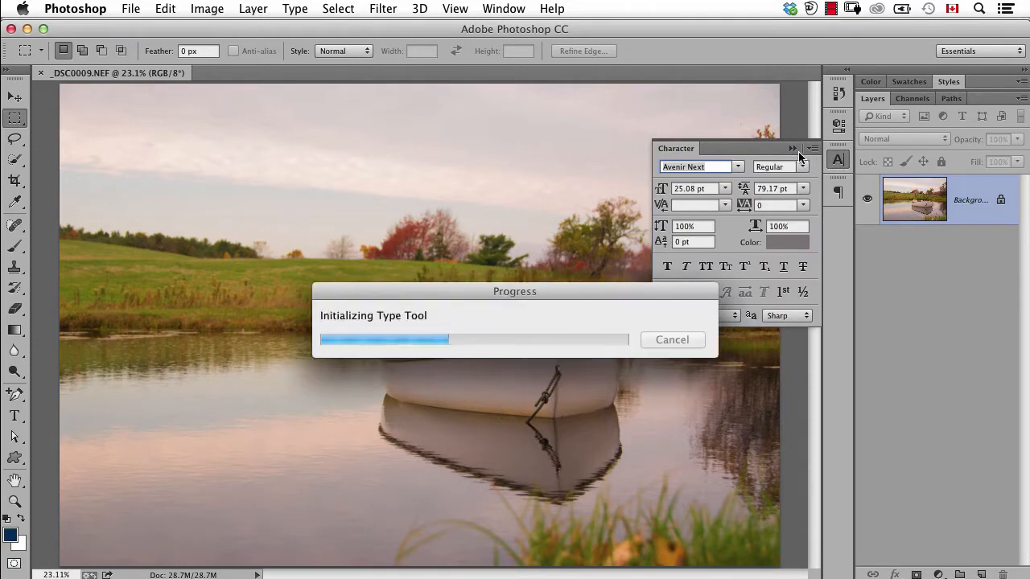
click(837, 162)
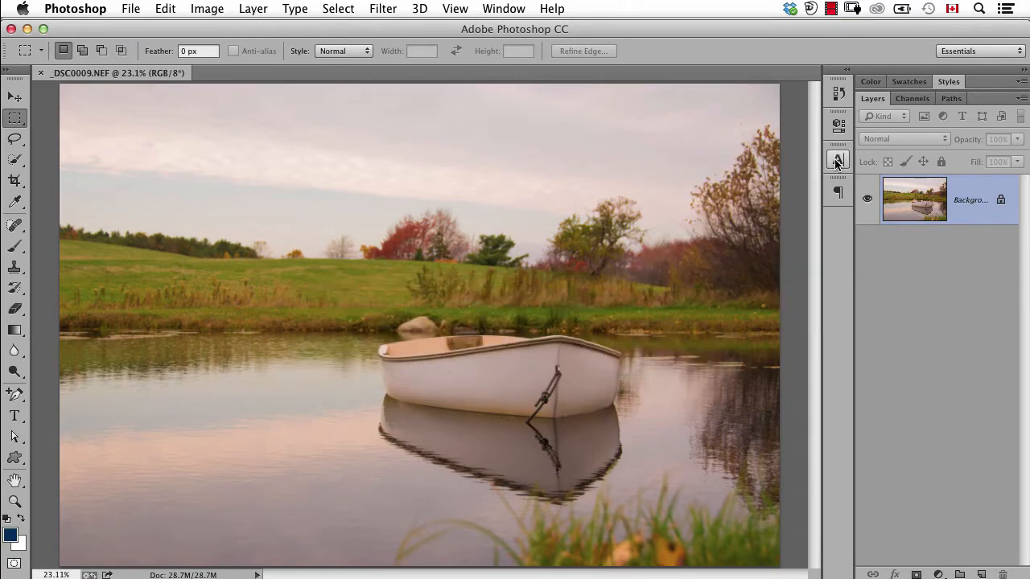
click(837, 162)
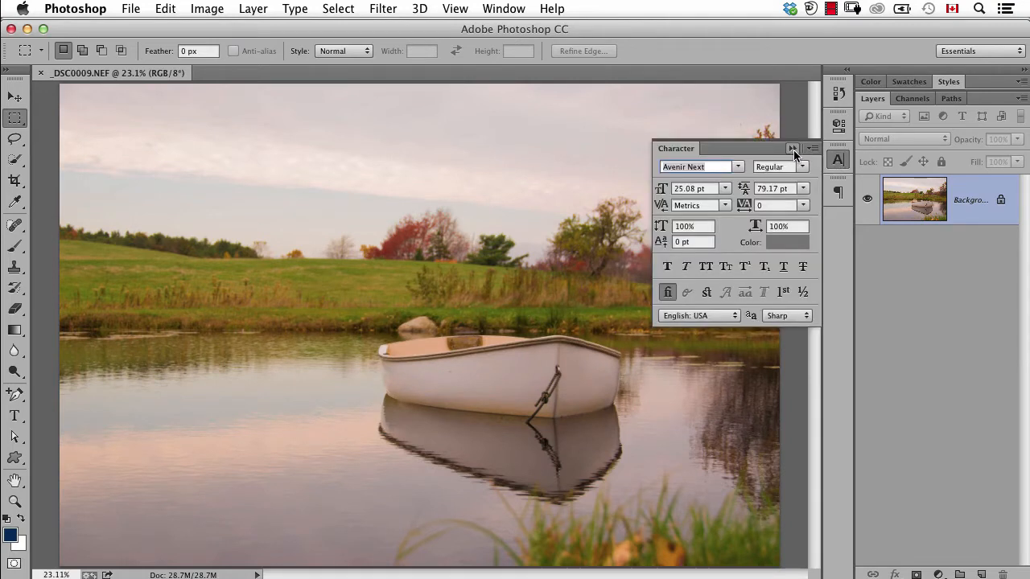
click(792, 148)
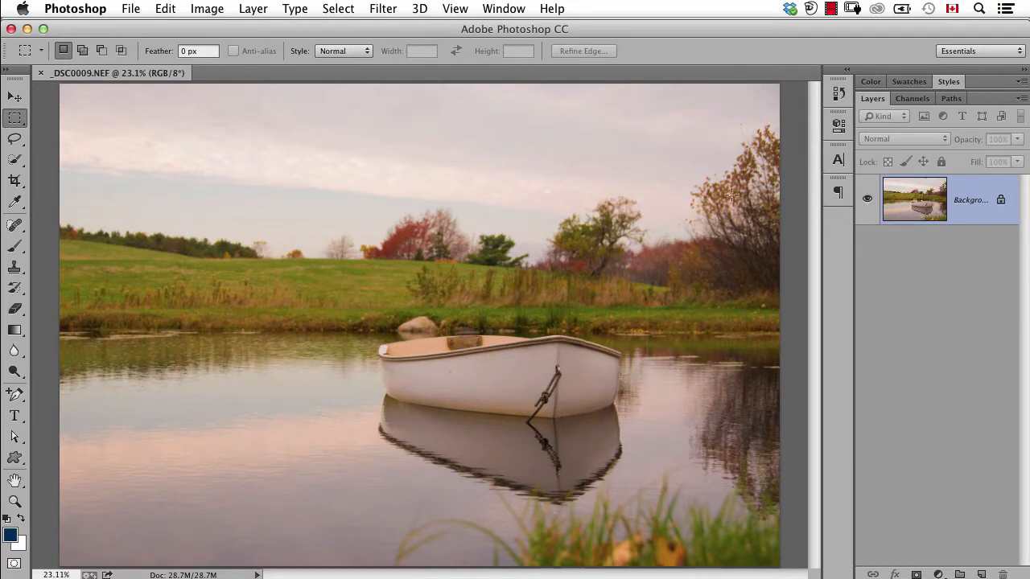
Step: Switch to the custom "dc space" workspace
click(504, 9)
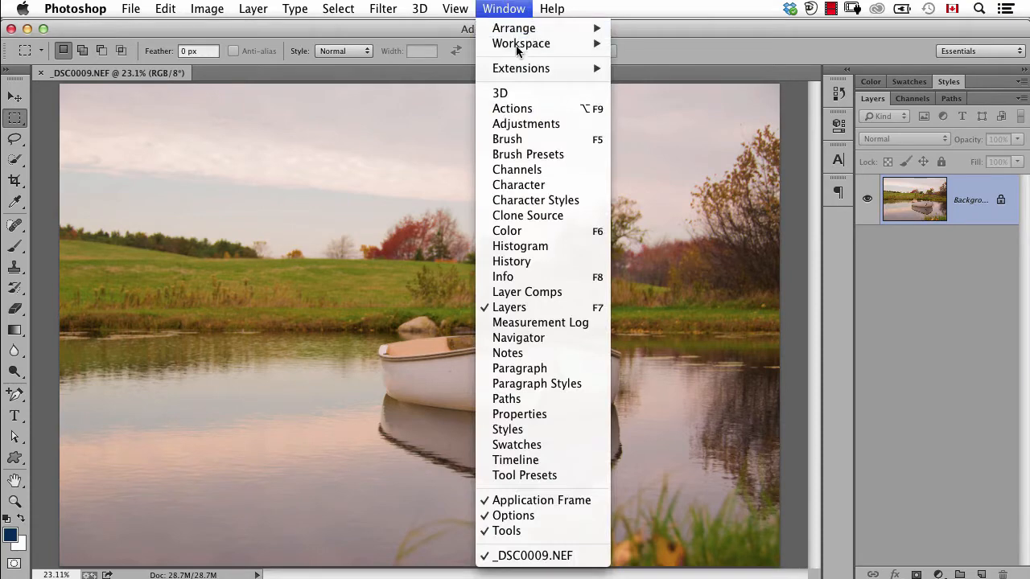
mouse_move(521, 43)
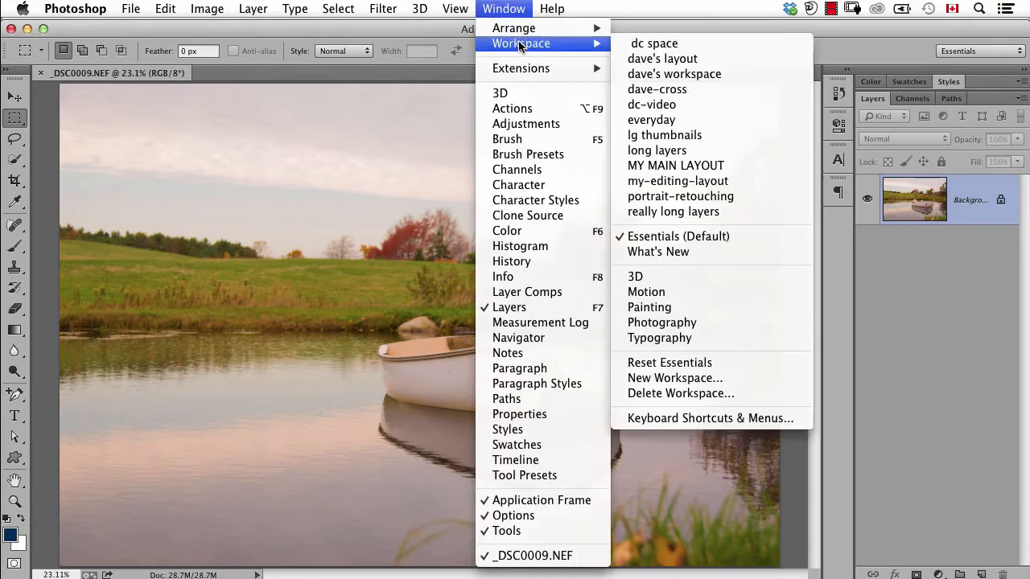
click(648, 44)
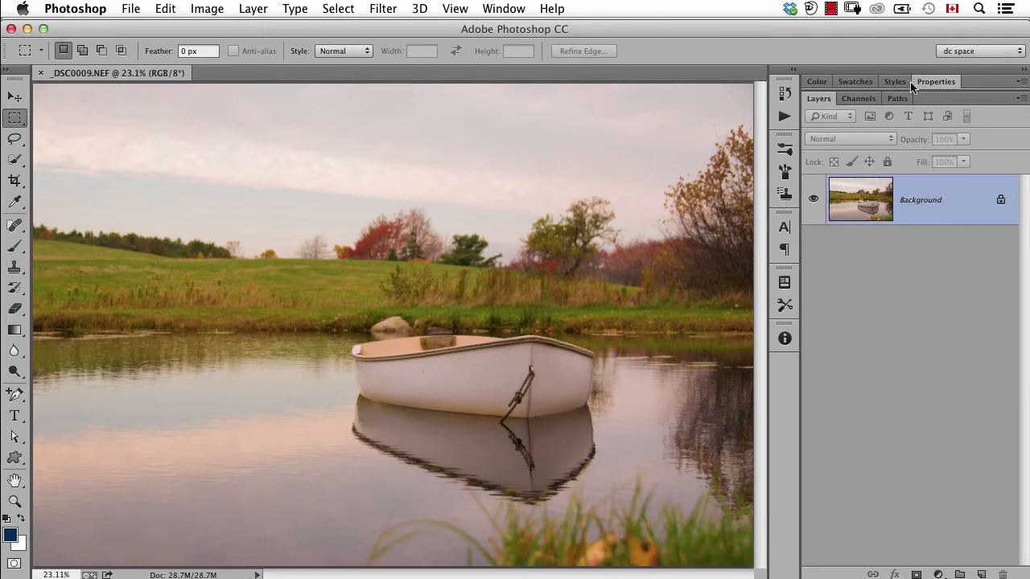
Step: Look through the Color, Swatches, Styles and Properties panels, and view the Actions panel before collapsing it
click(820, 85)
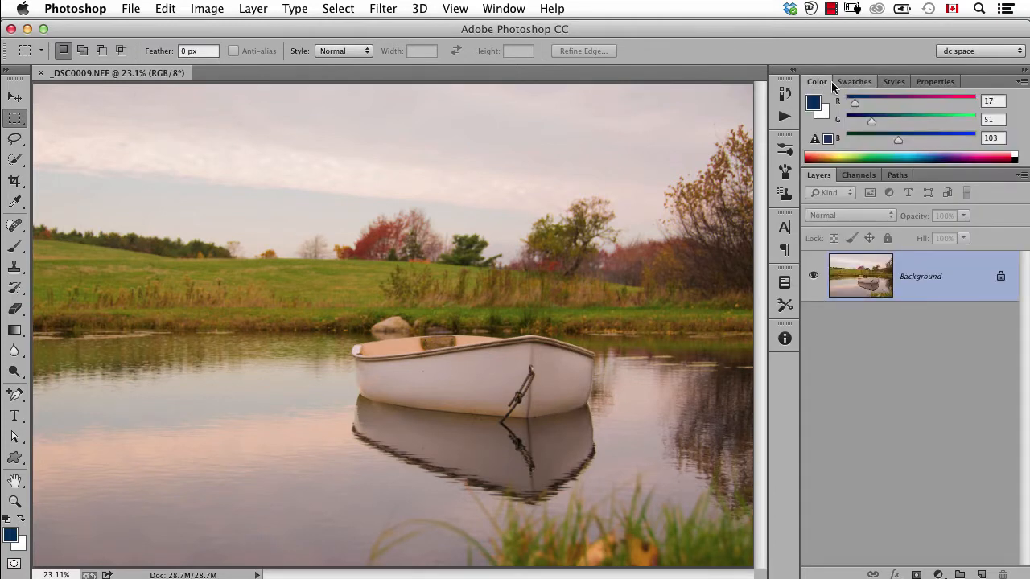
click(852, 83)
click(891, 83)
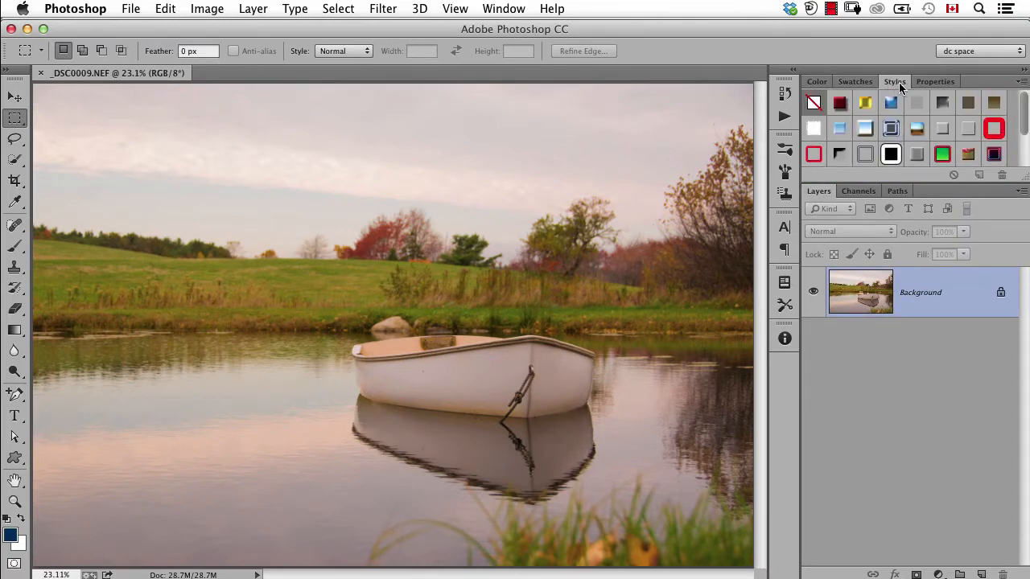
click(921, 82)
click(923, 82)
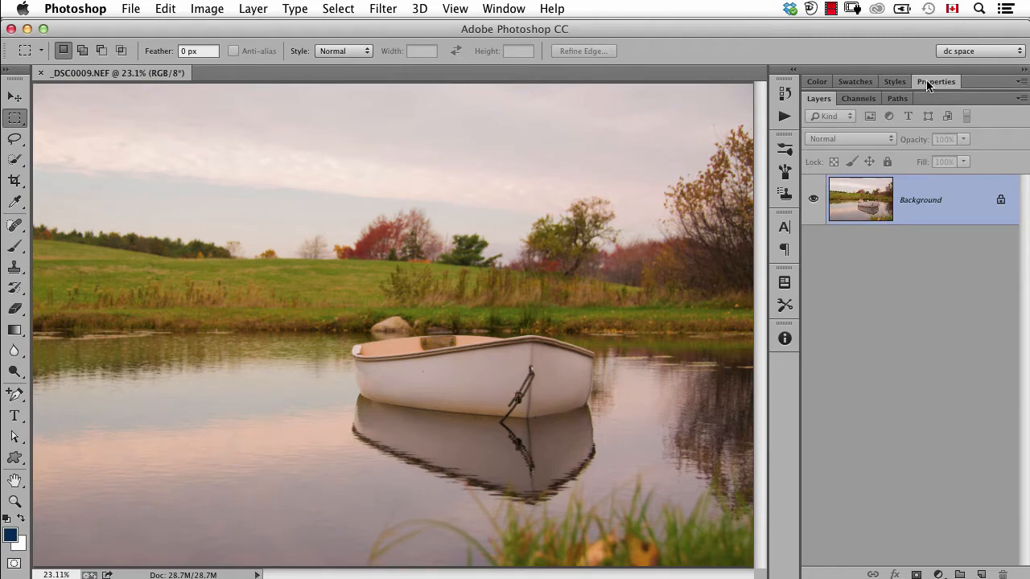
click(784, 117)
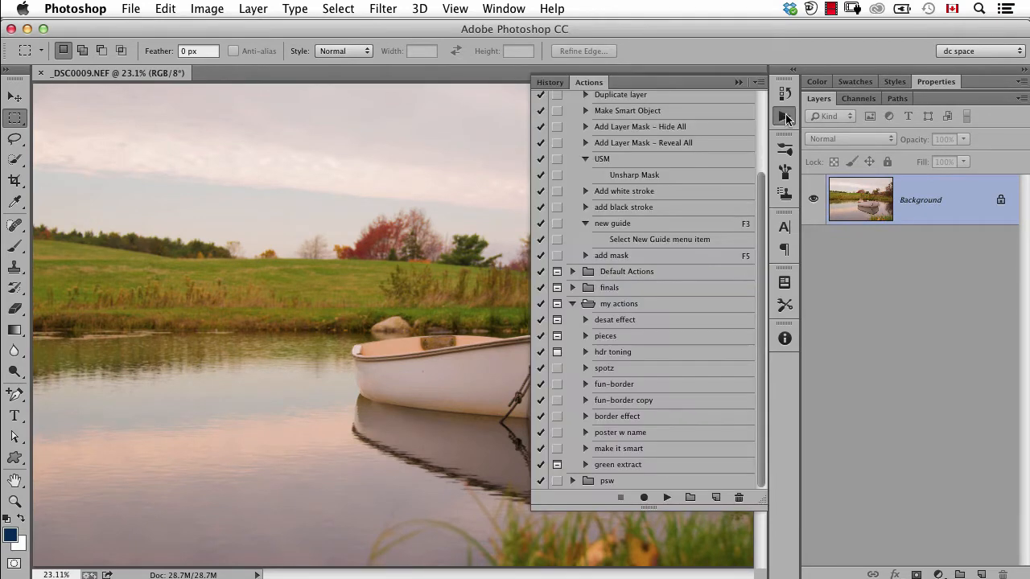
click(786, 118)
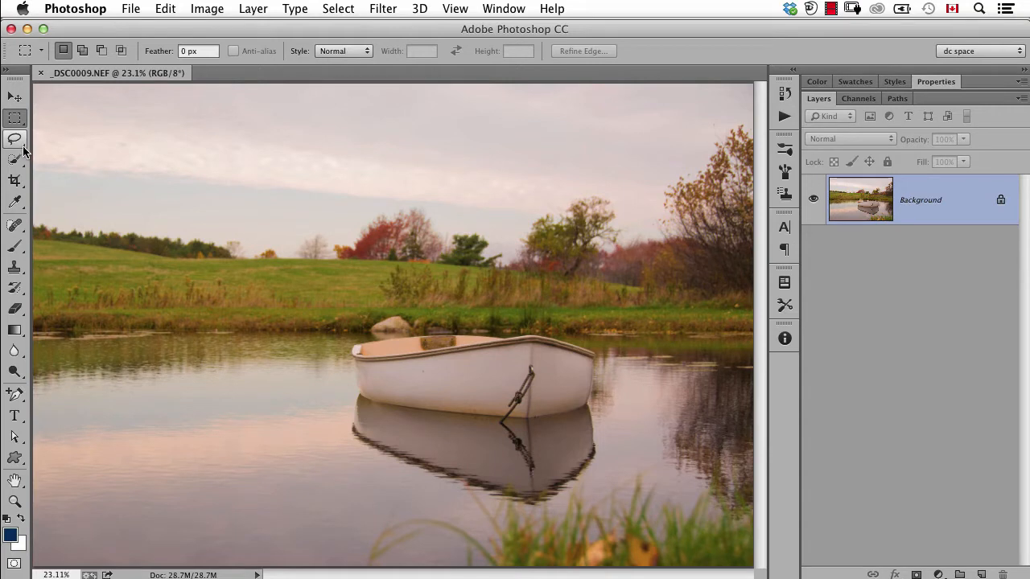
Step: Choose the Polygonal Lasso Tool, and try the Healing Brush Tool before returning to the Spot Healing Brush Tool
click(22, 143)
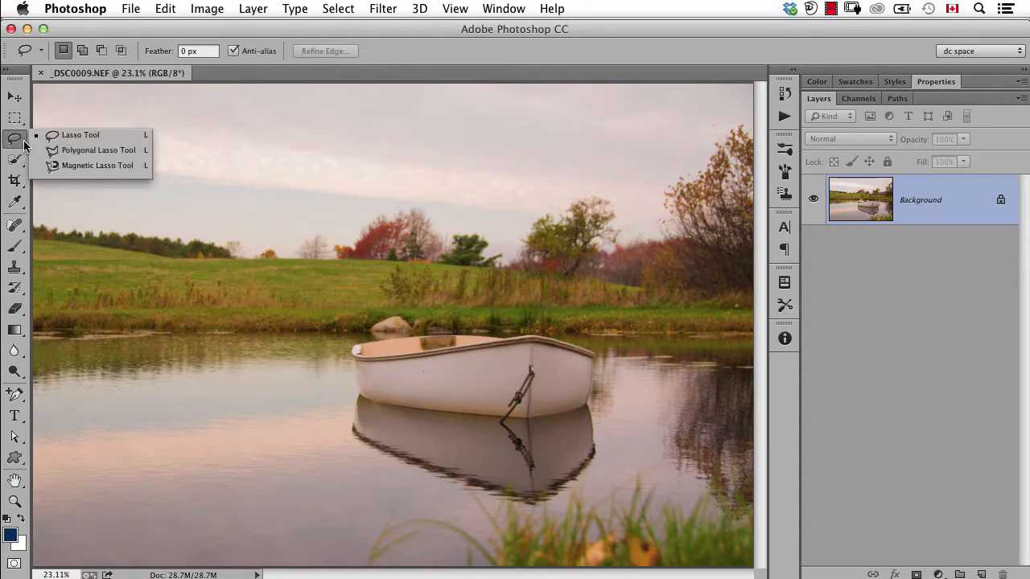
click(88, 152)
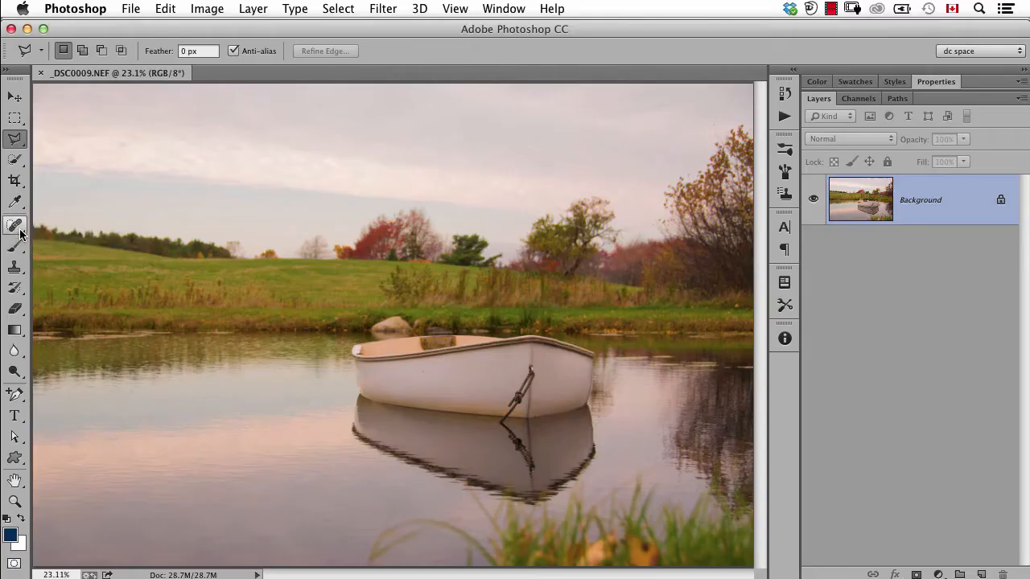
click(15, 229)
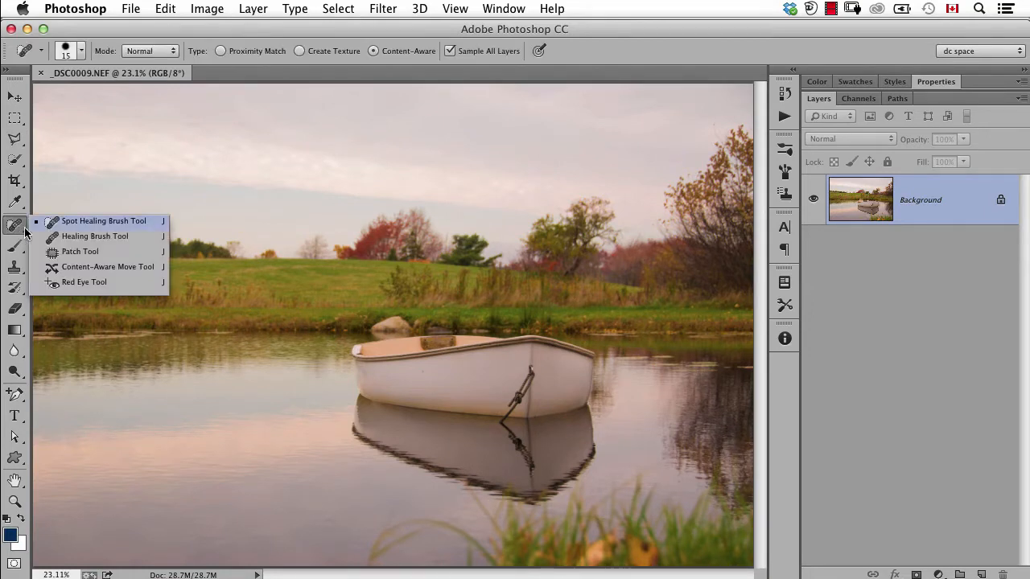
click(88, 235)
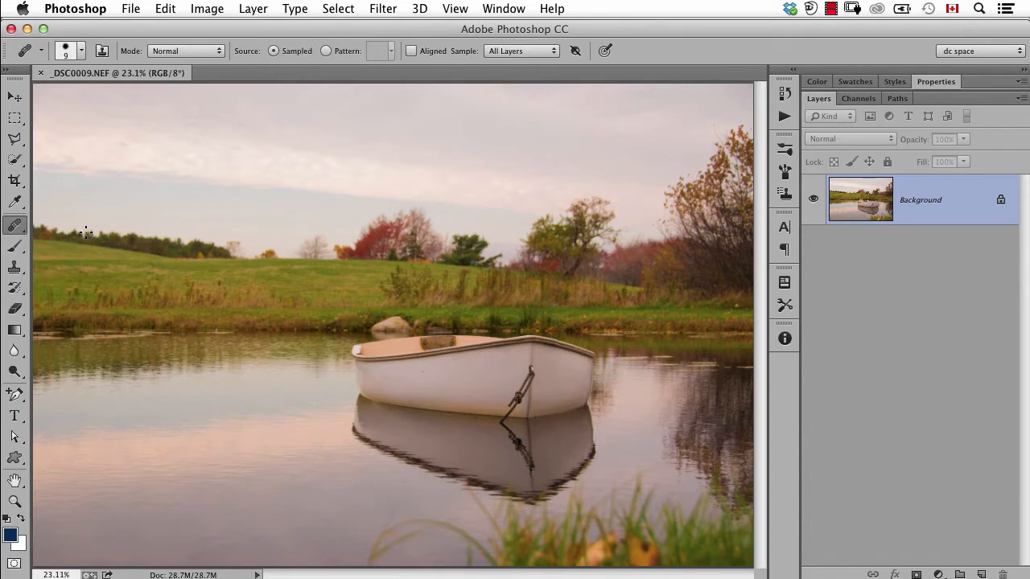
click(24, 232)
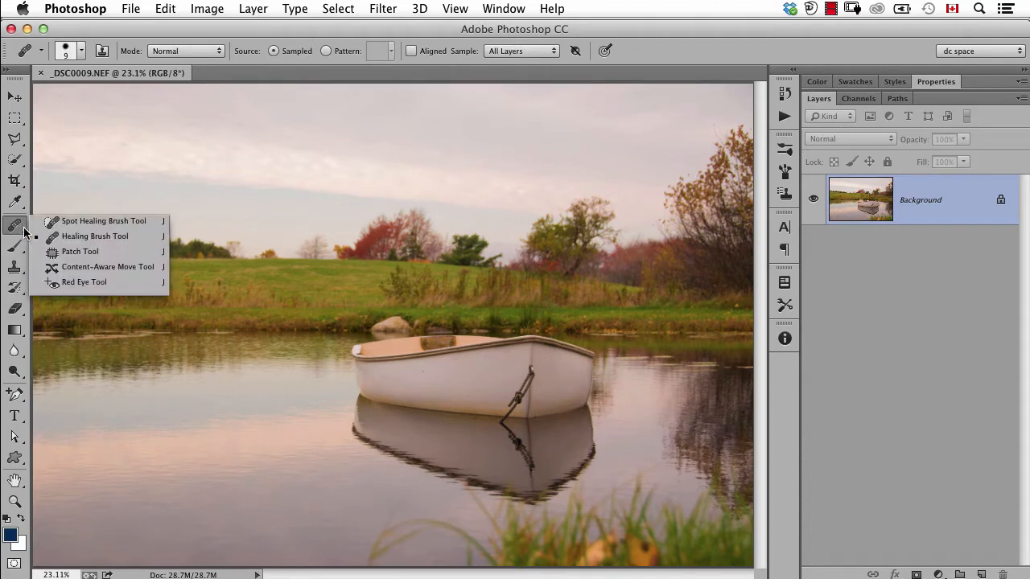
click(63, 222)
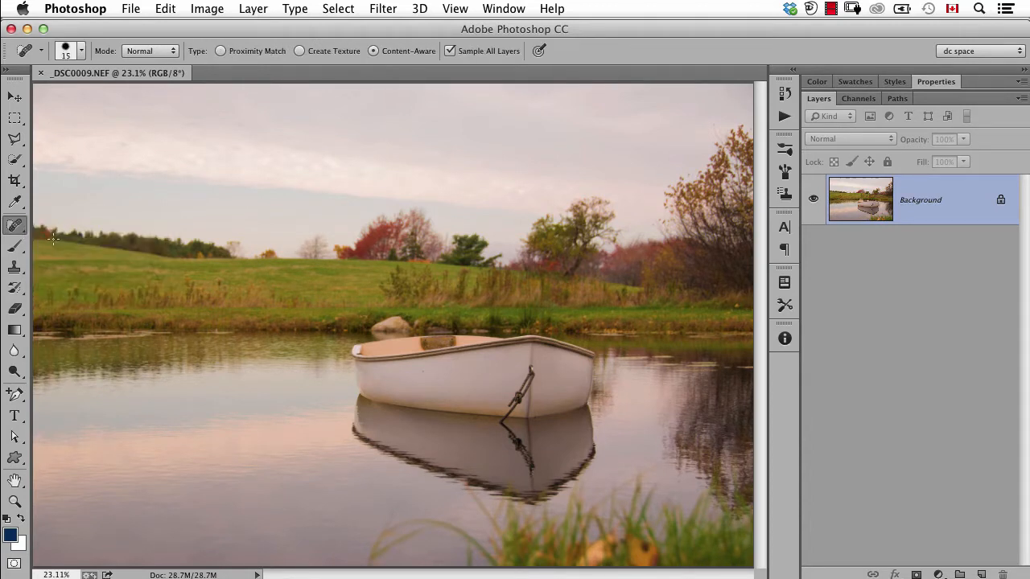
Step: Activate the Brush Tool, try a green in the foreground Color Picker, and swap the colors to black foreground and white background
click(17, 201)
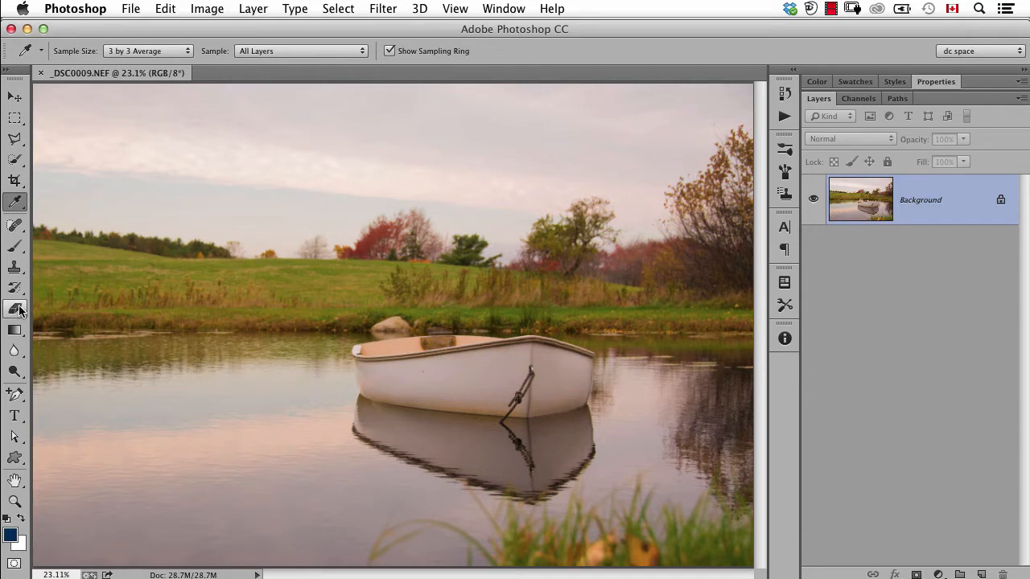
click(17, 247)
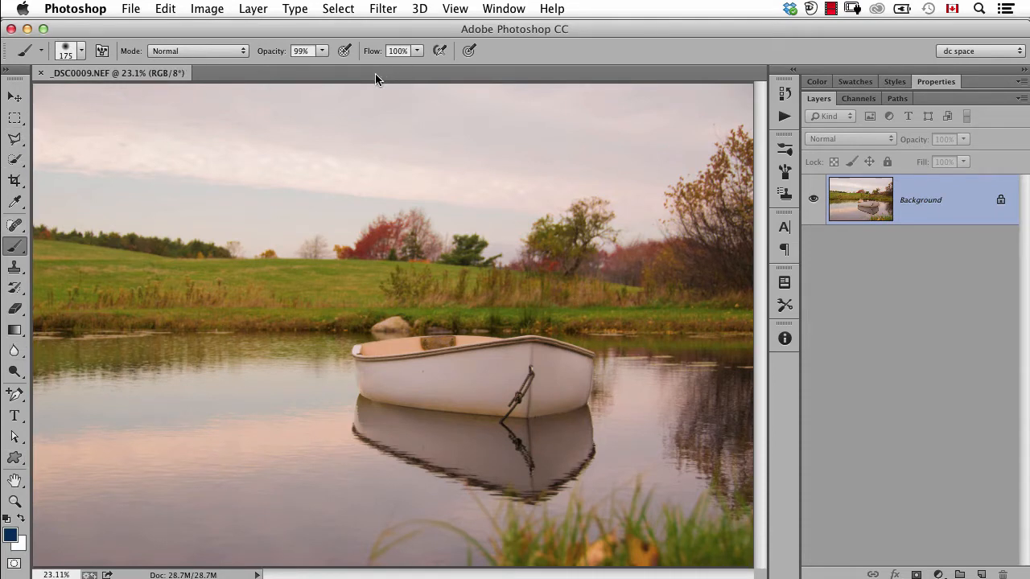
click(11, 535)
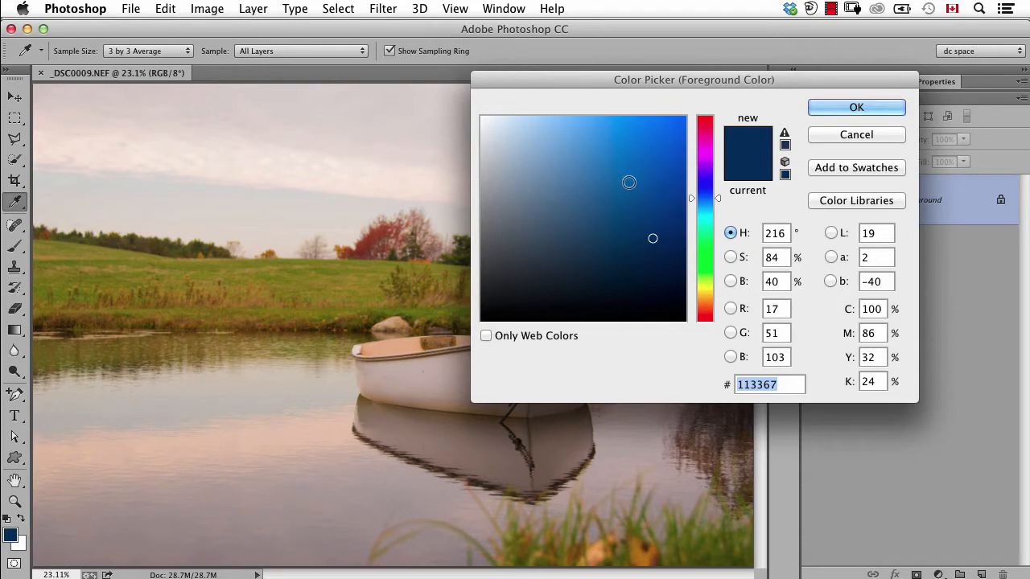
click(703, 231)
click(639, 152)
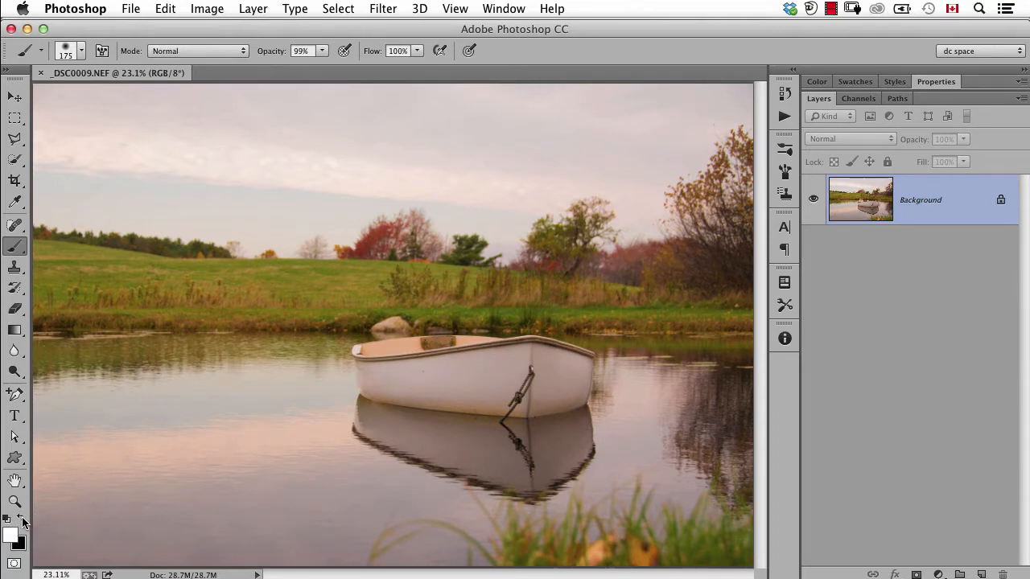
click(22, 520)
click(502, 8)
click(499, 8)
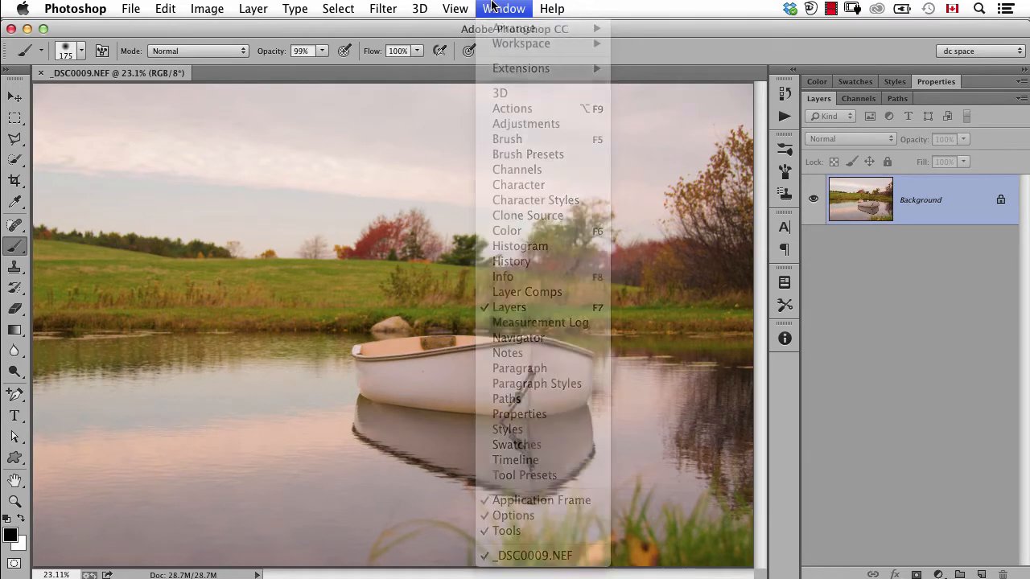
click(455, 7)
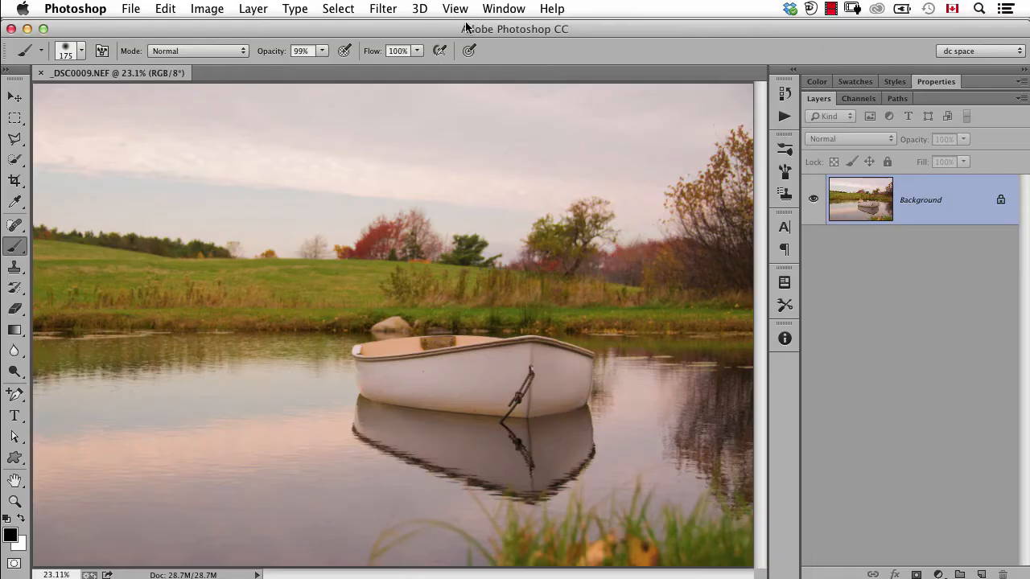
click(457, 8)
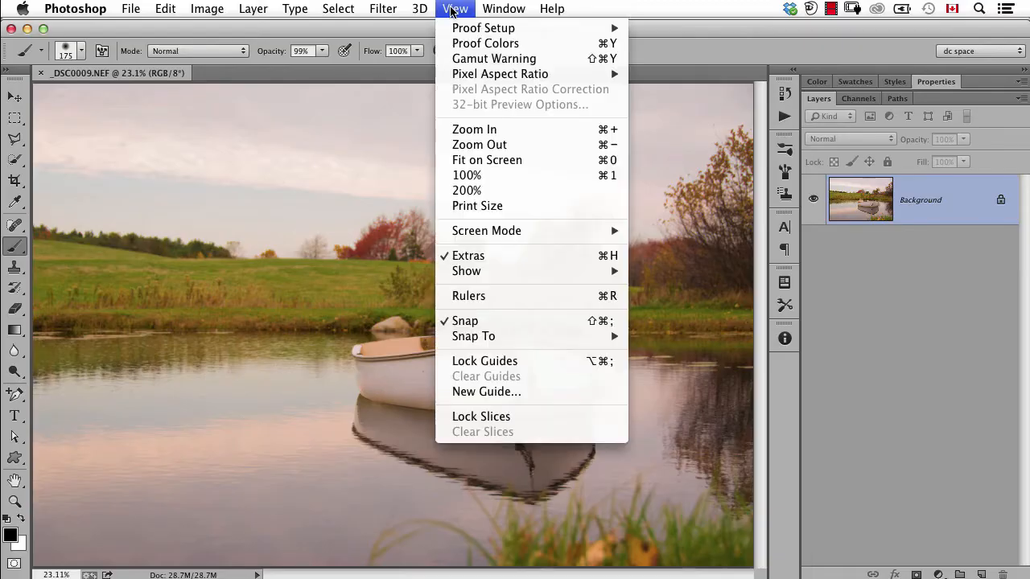
Step: View the photo at 100%, check its dimensions in inches in the Image Size dialog, and cancel without resizing
click(519, 175)
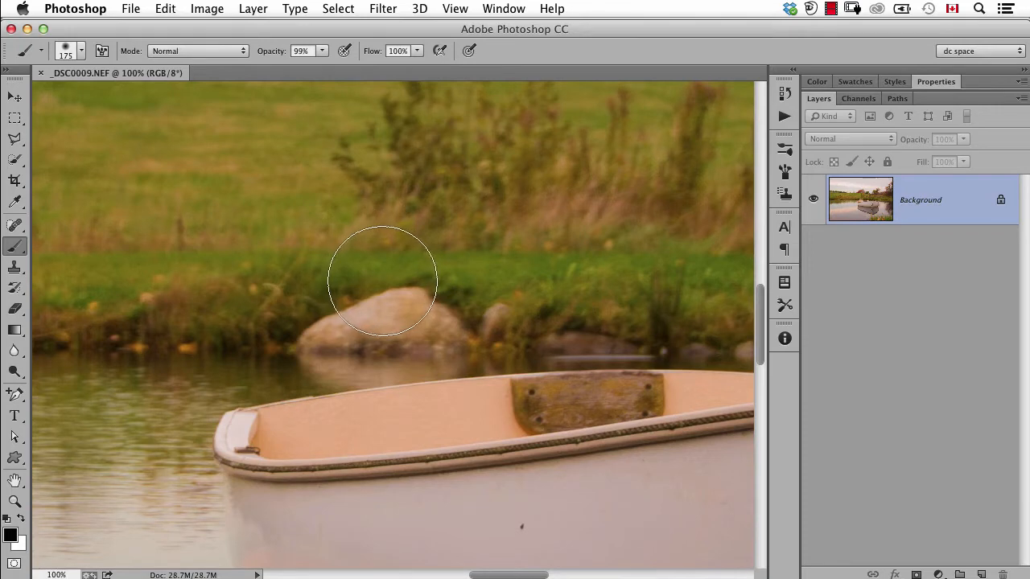
click(207, 8)
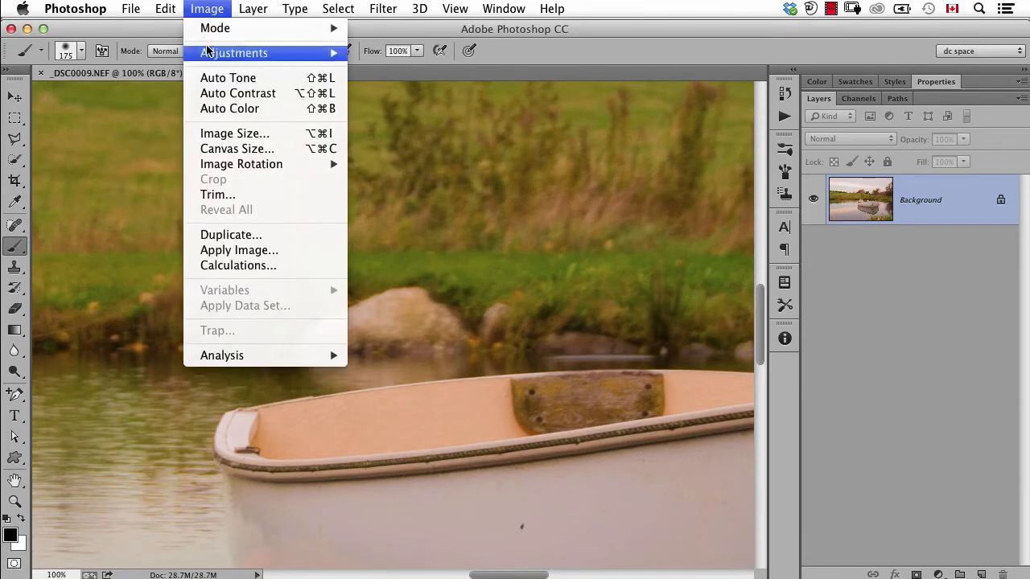
click(225, 131)
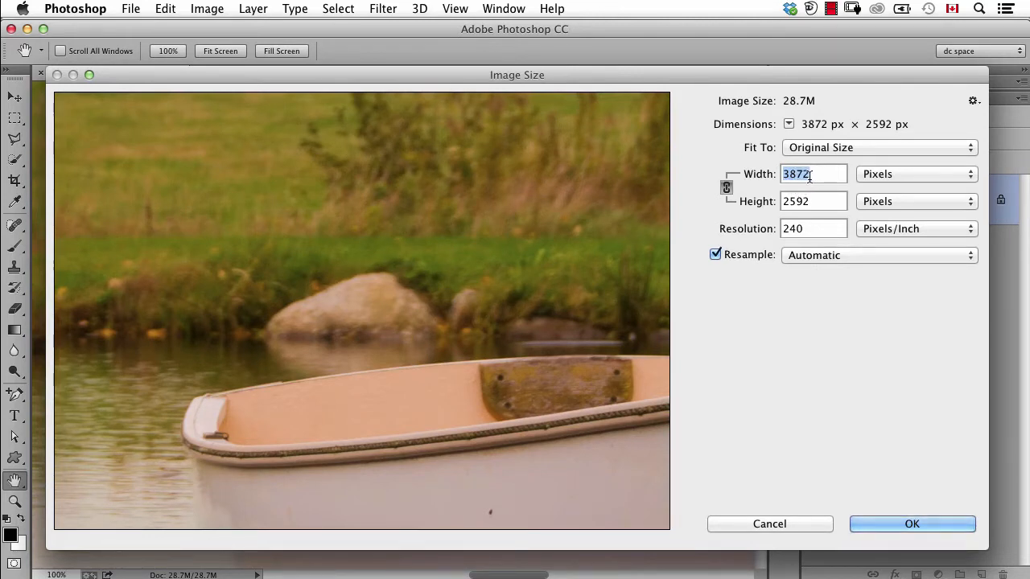
click(867, 180)
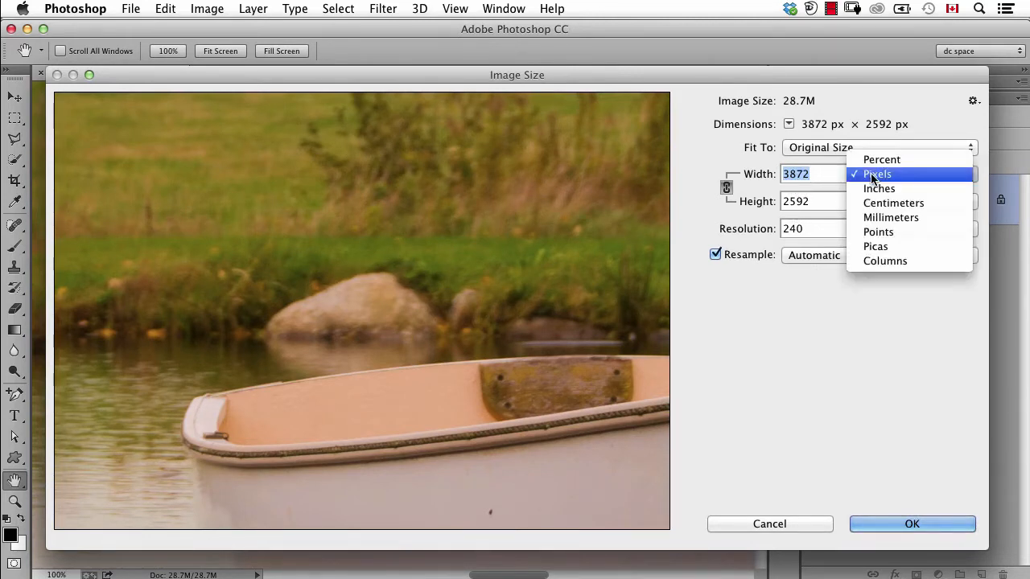
click(870, 188)
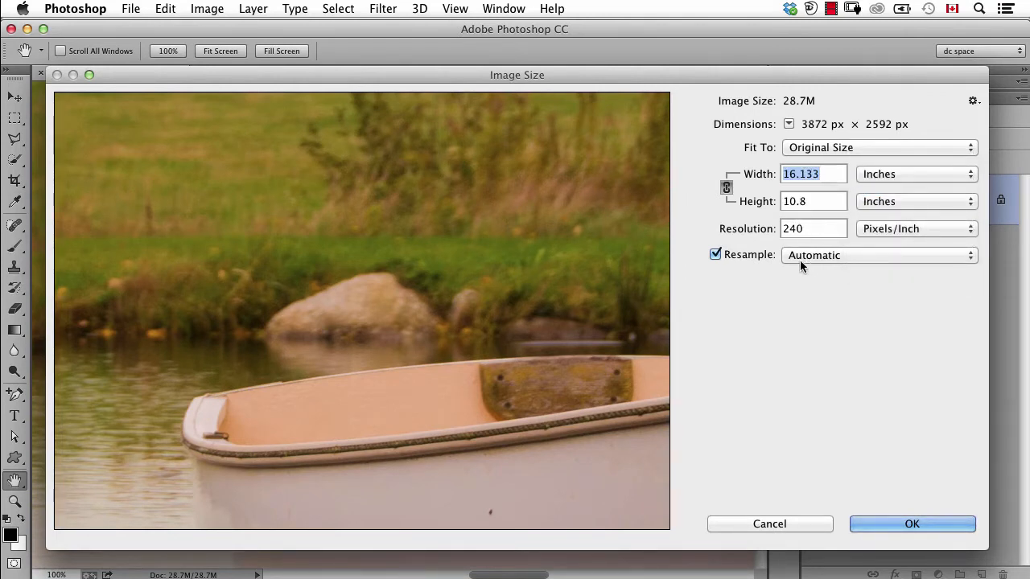
click(746, 525)
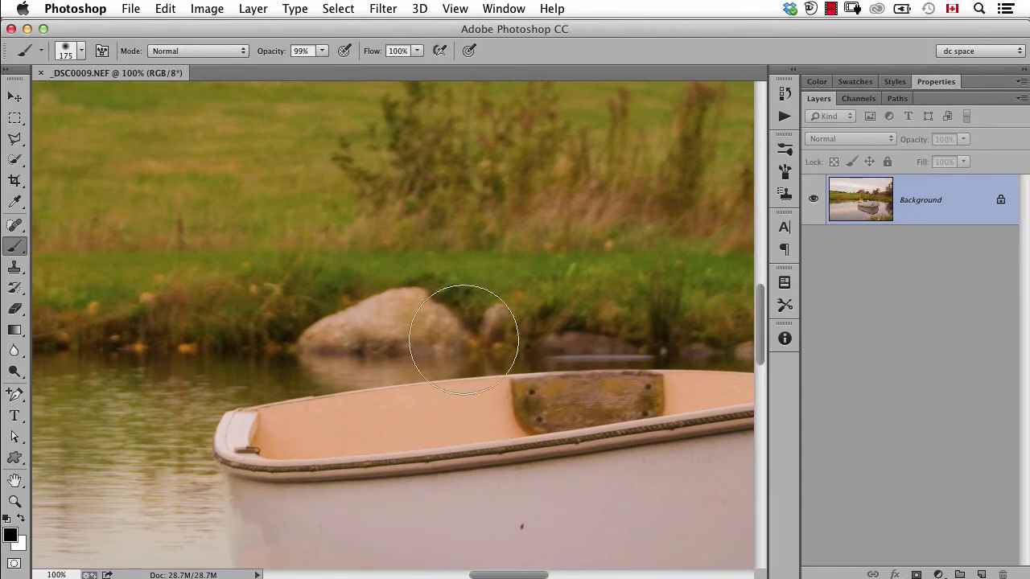
Step: Pan the 100% view across the boat with the Hand Tool to bring the bow and its rope into view
drag(515, 575, 543, 575)
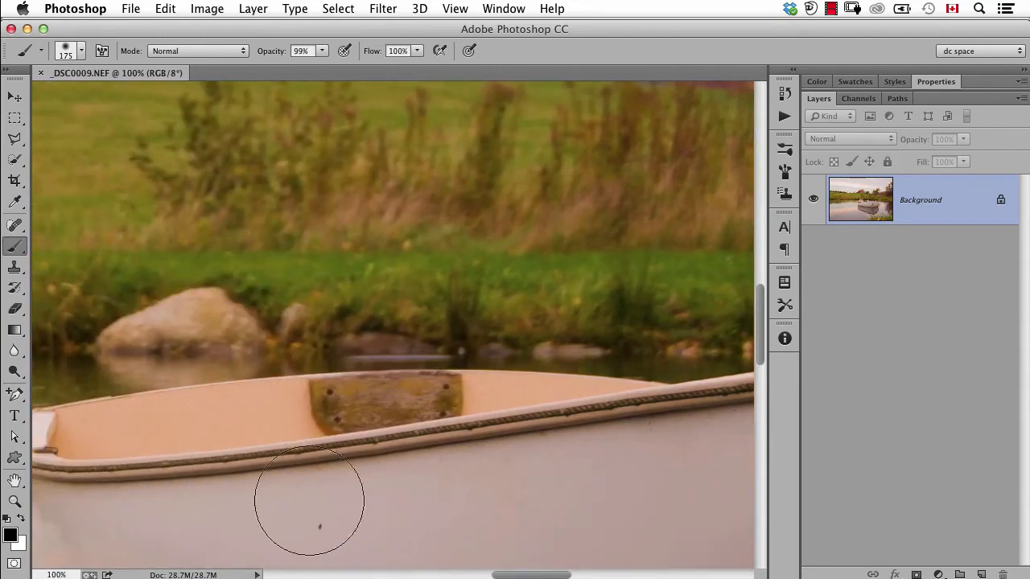
click(15, 480)
drag(477, 366, 270, 272)
drag(185, 261, 191, 231)
drag(479, 395, 444, 295)
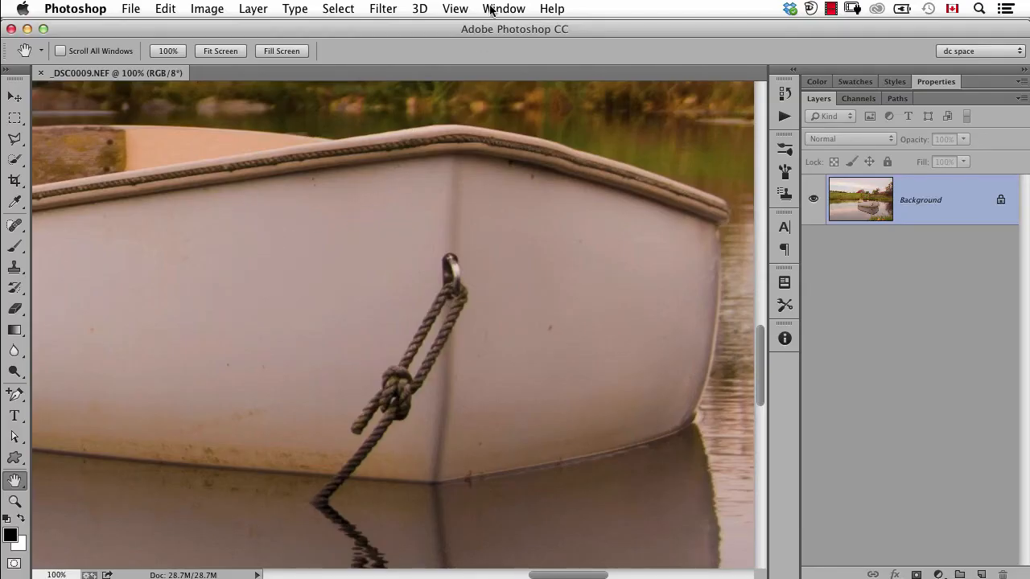
Step: Fit the whole photo on screen and switch back and forth between the 100% and Fit on Screen views
click(489, 11)
mouse_move(454, 9)
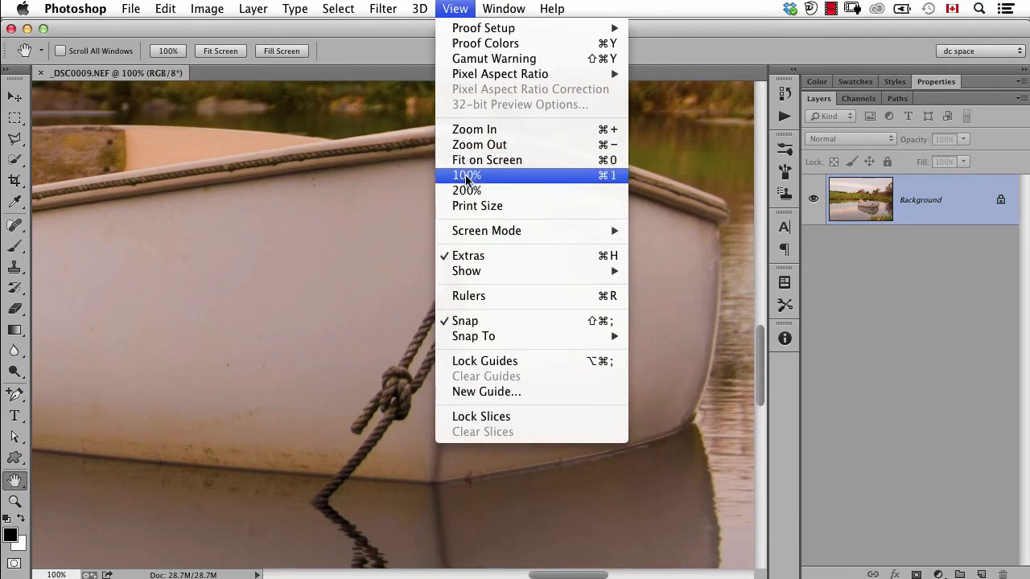
click(616, 160)
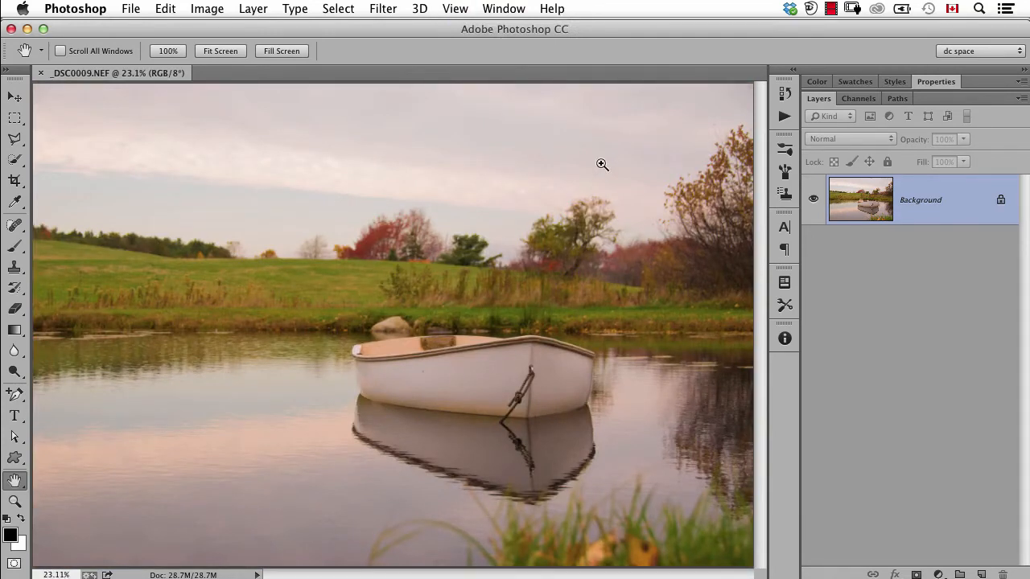
key(super+1)
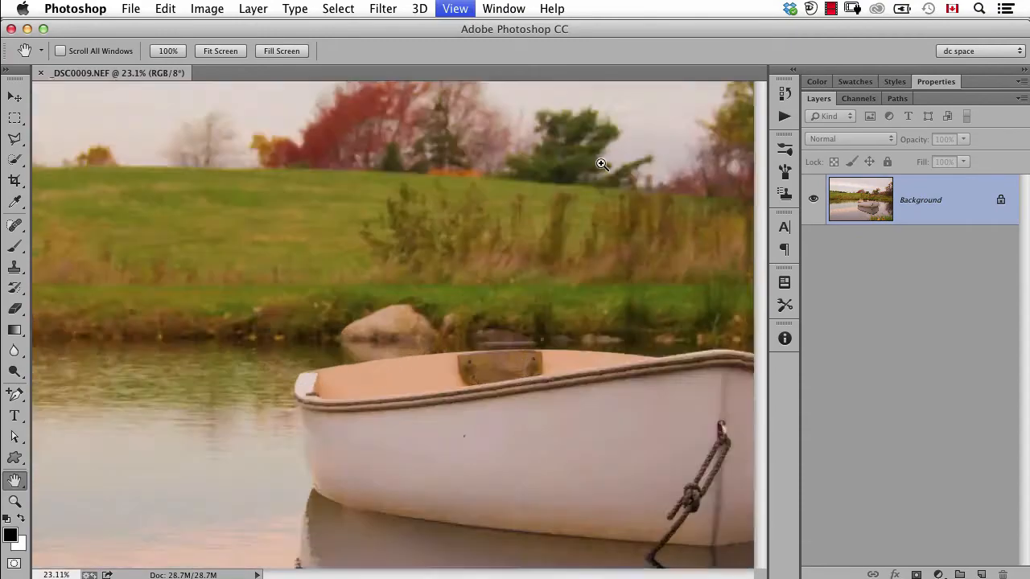
key(super+0)
key(super+1)
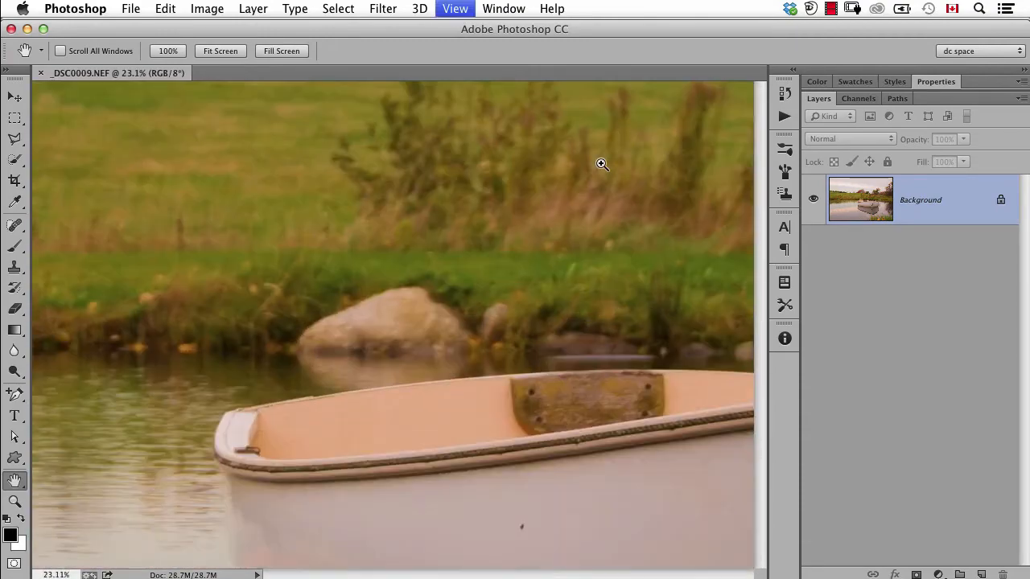
key(super+0)
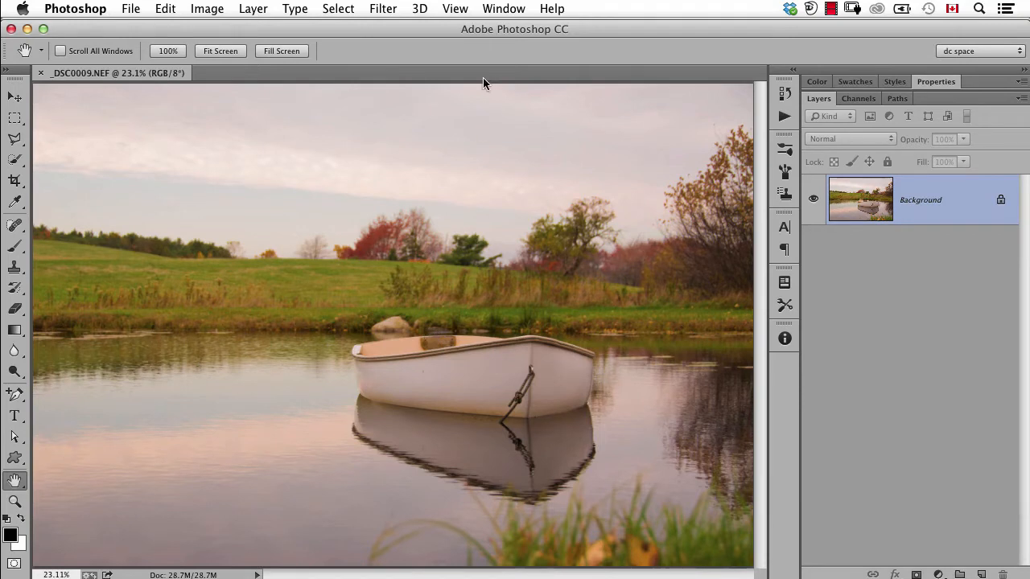
Step: Review the zoom commands, zoom the photo in and out in increments, and fit it back on screen
click(454, 8)
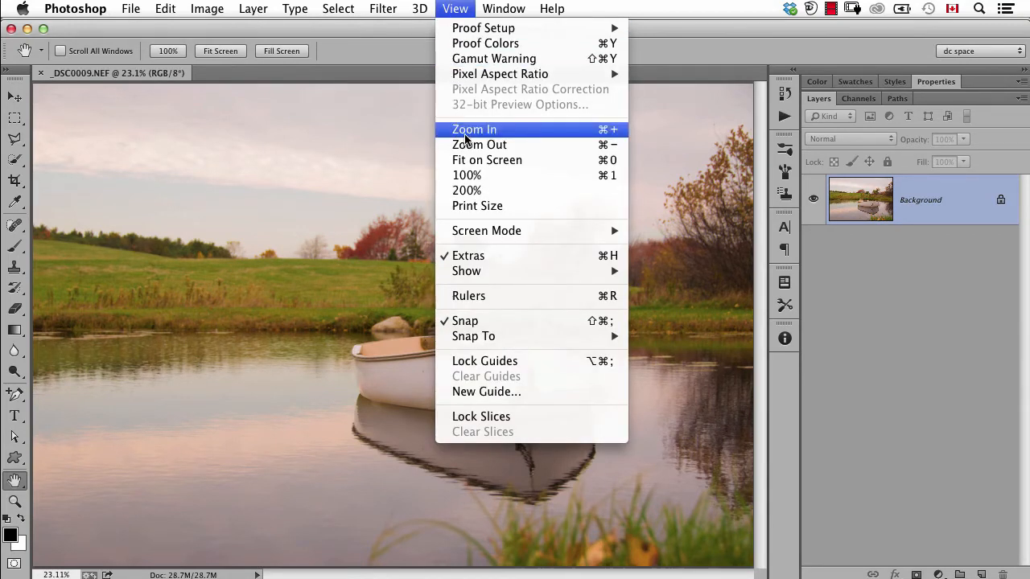
click(650, 141)
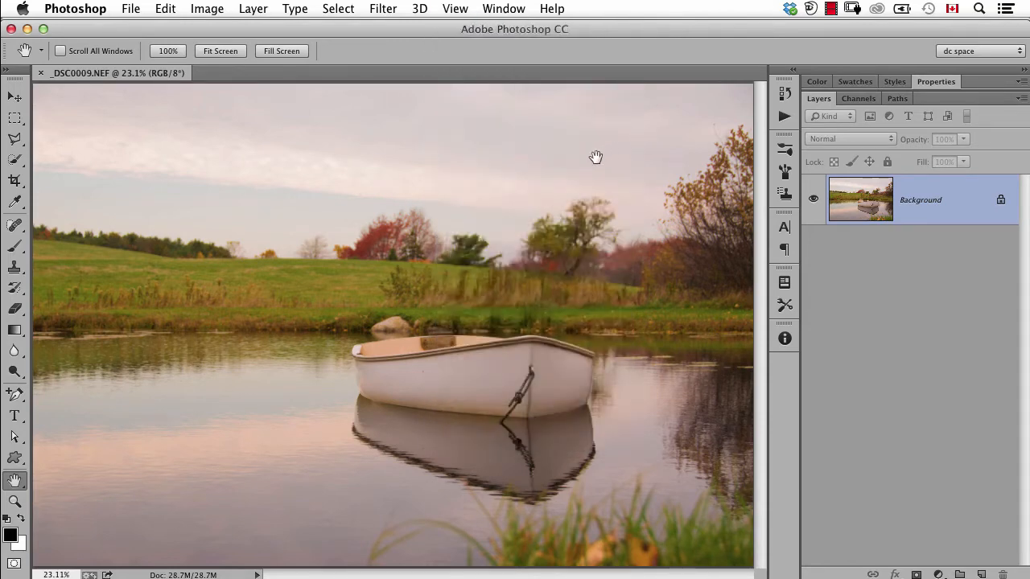
click(511, 249)
click(511, 249)
click(511, 249)
click(511, 249)
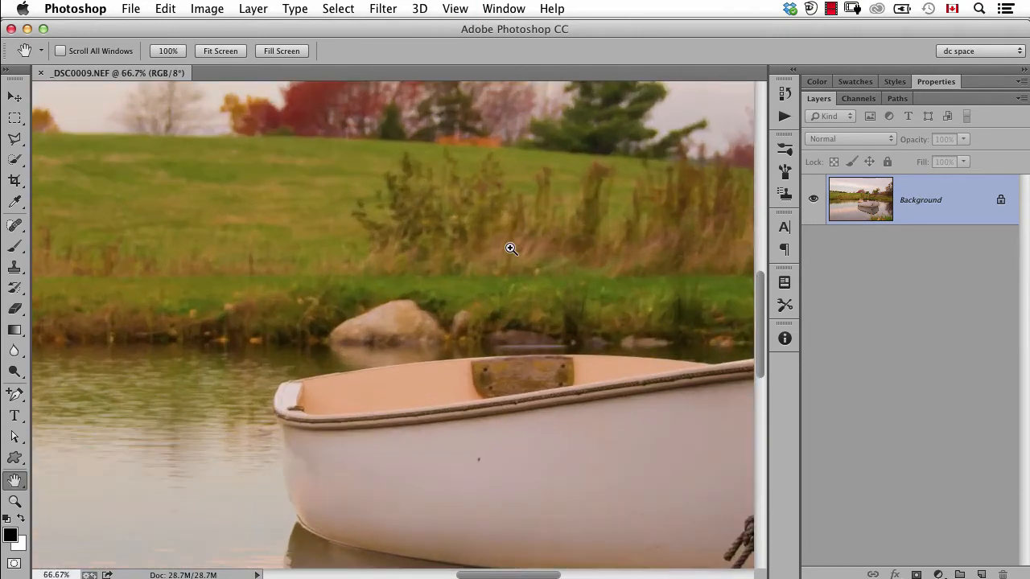
click(511, 248)
key(super+plus)
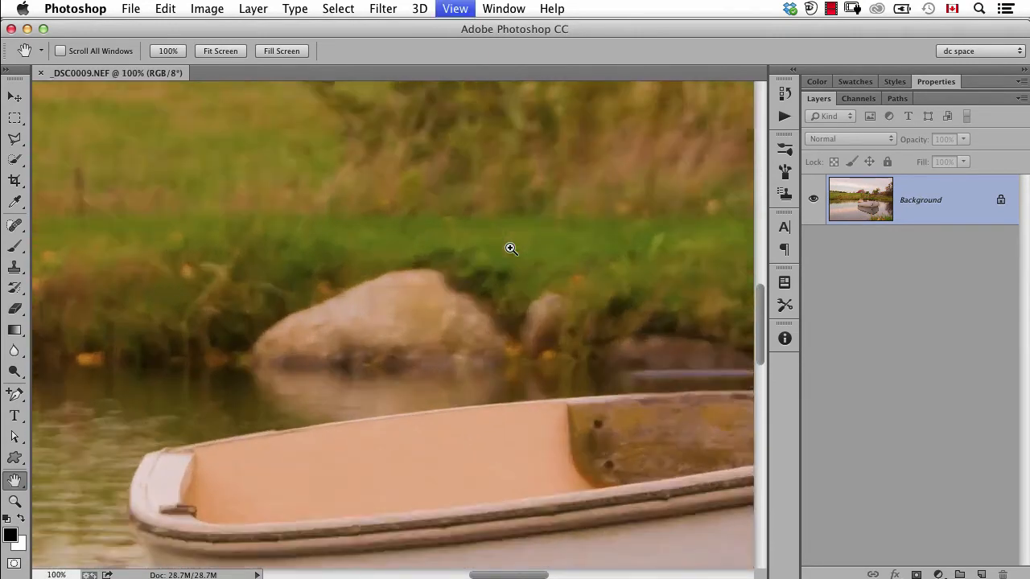
key(super+minus)
key(super+minus)
key(super+minus)
key(super+minus)
key(super+minus)
key(super+minus)
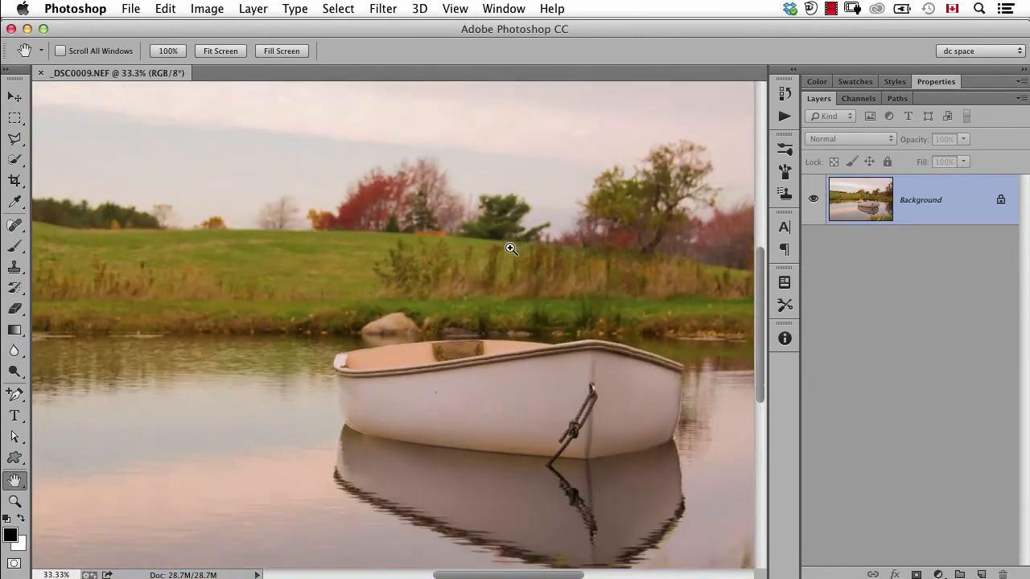
key(super+plus)
key(super+plus)
key(super+plus)
key(super+plus)
key(super+plus)
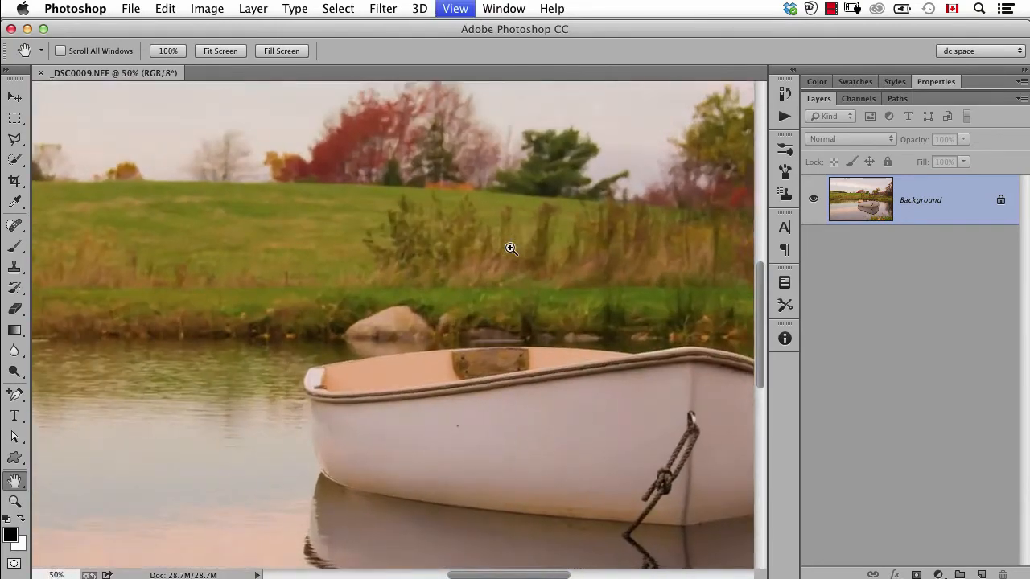
key(super+0)
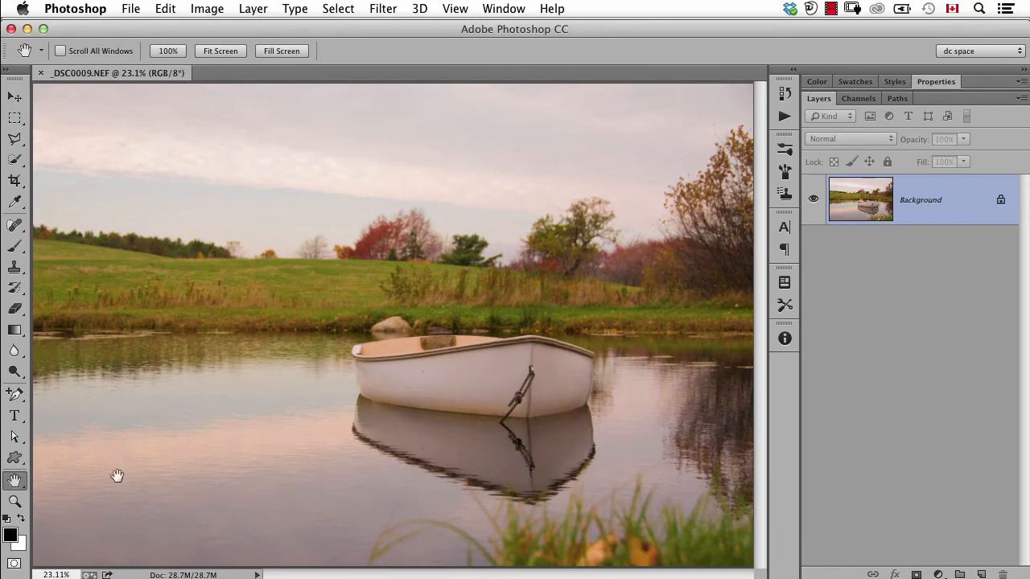
Step: Zoom into the boat's bow with the Zoom Tool, return to the full view, and magnify the boat to about 202% with Scrubby Zoom enabled
click(15, 501)
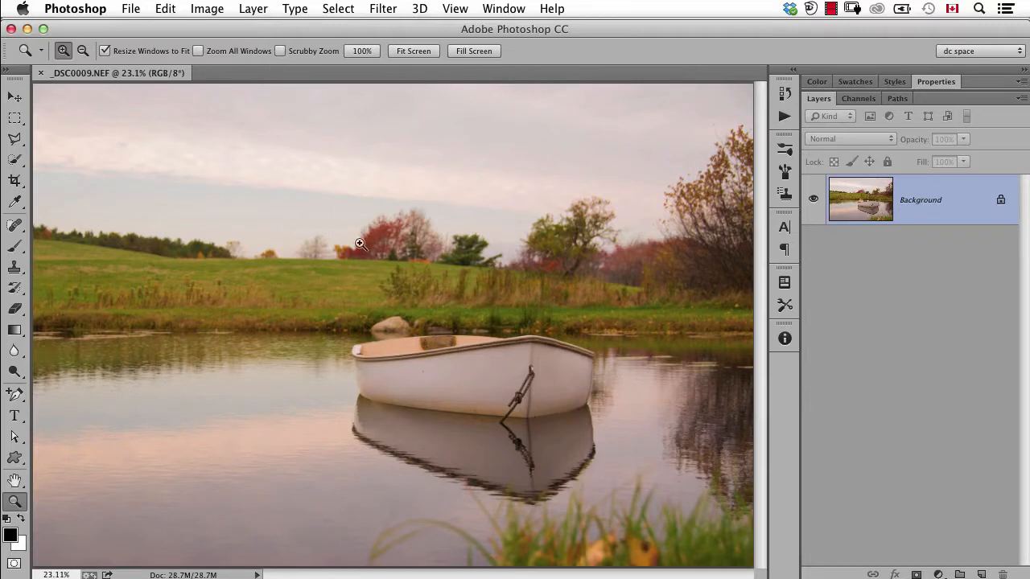
drag(471, 390, 605, 453)
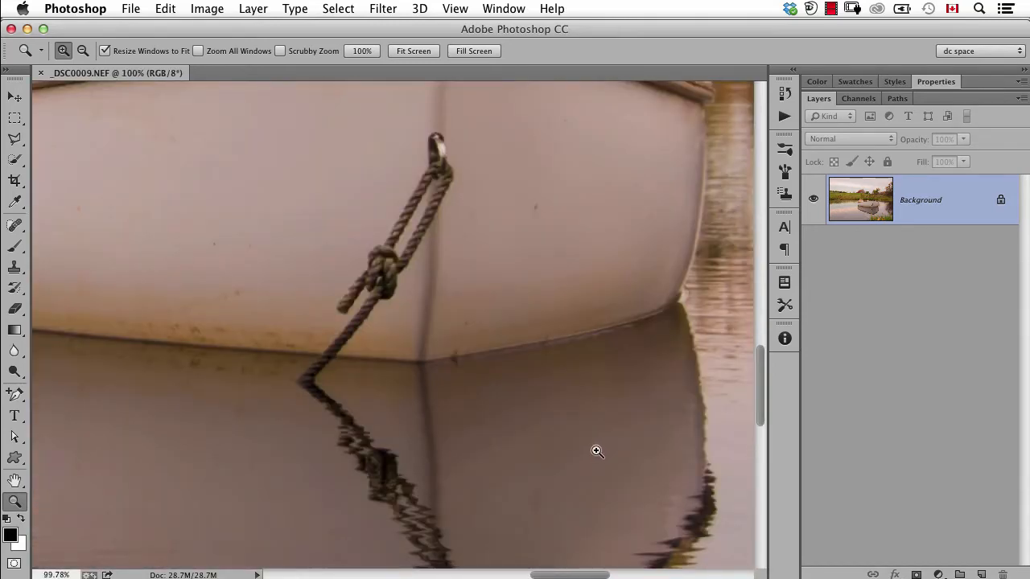
key(super+0)
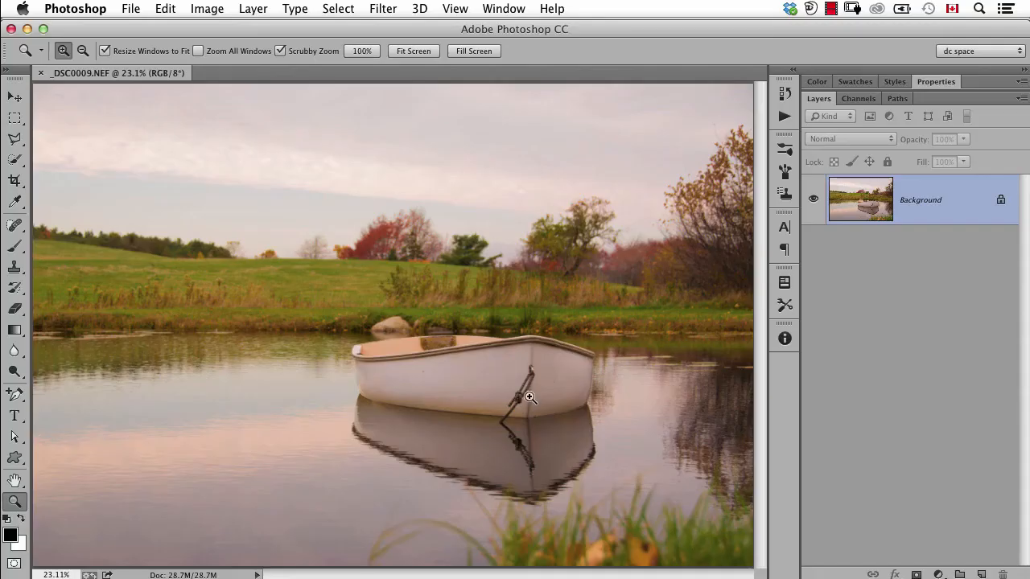
drag(517, 397, 423, 384)
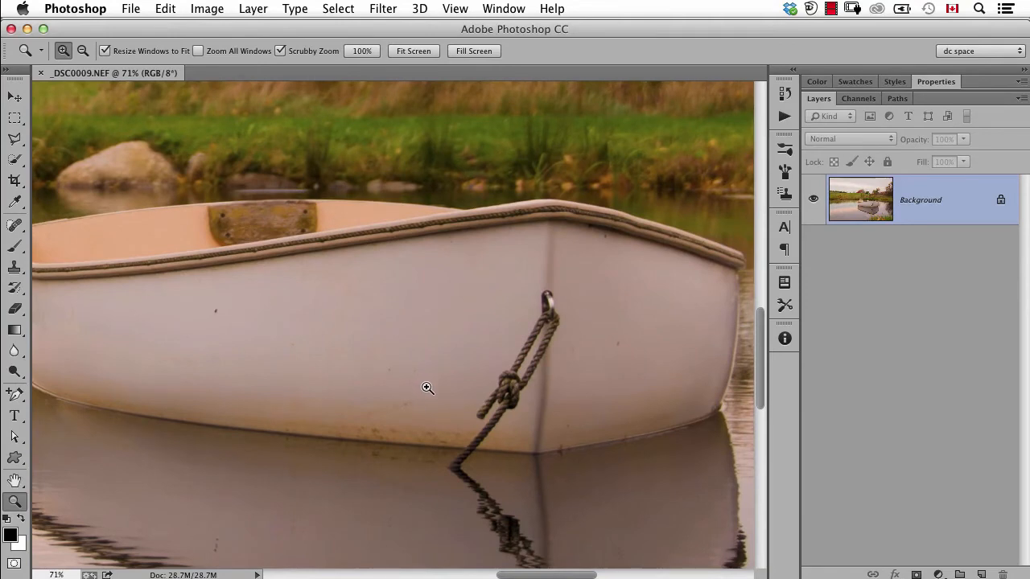
drag(425, 384, 495, 379)
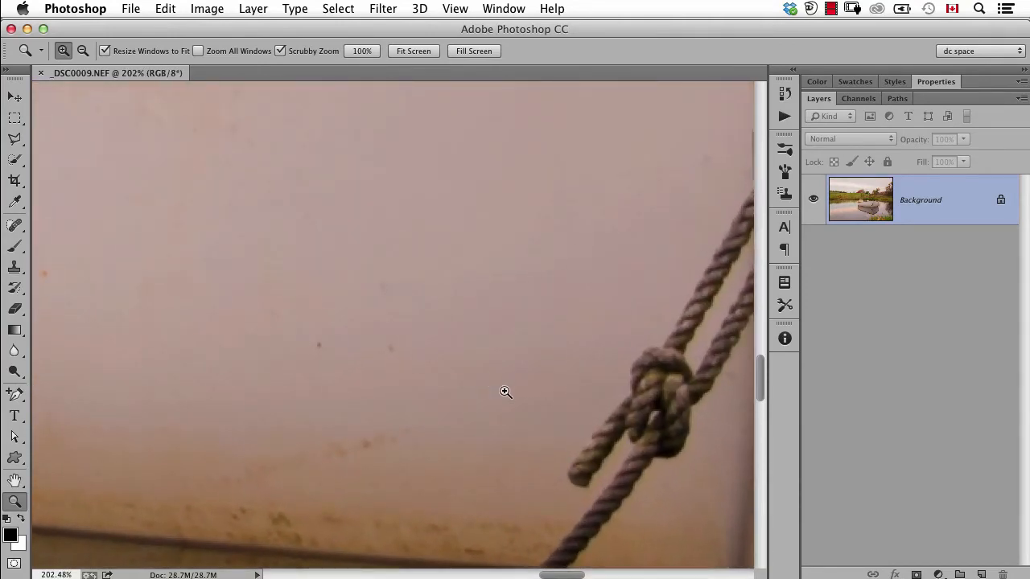